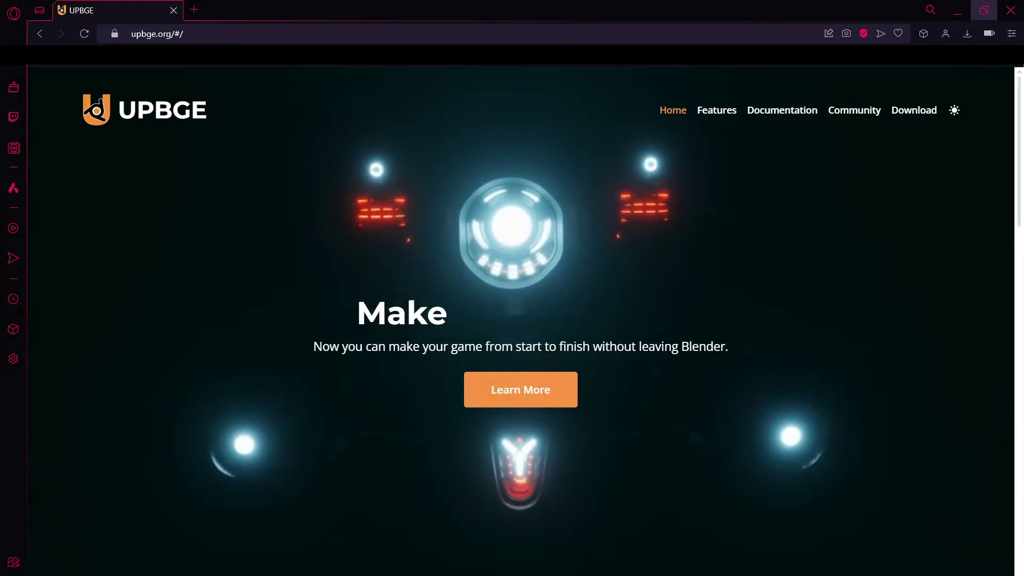
# Open the UPBGE download page and review the available releases, system requirements and miscellaneous downloads.
pyautogui.click(913, 110)
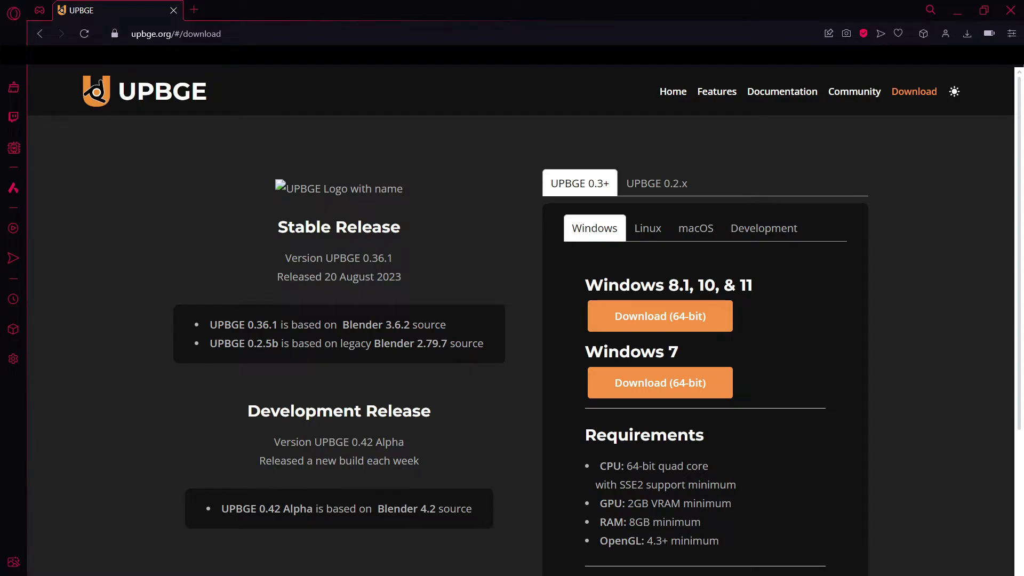
pyautogui.scroll(-5, 511, 320)
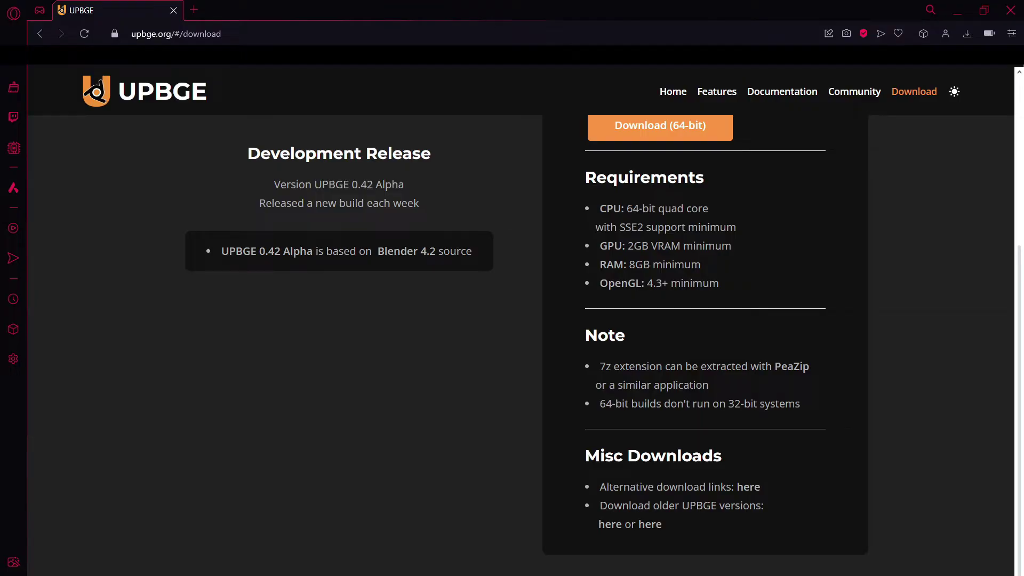
pyautogui.scroll(5, 512, 319)
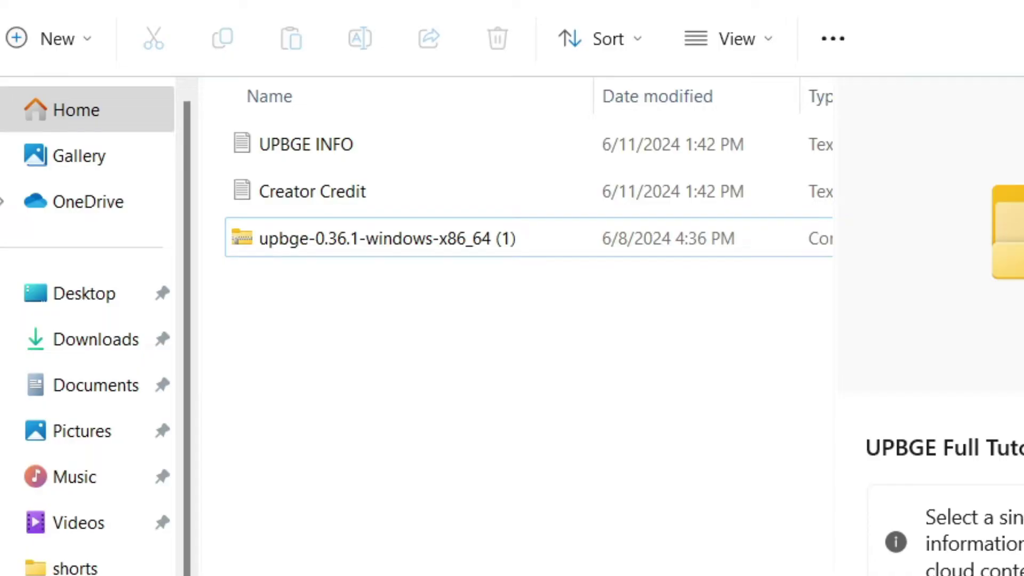
# Extract the upbge-0.36.1-windows-x86_64 (1) archive into its current folder using 7-Zip.
pyautogui.rightClick(393, 239)
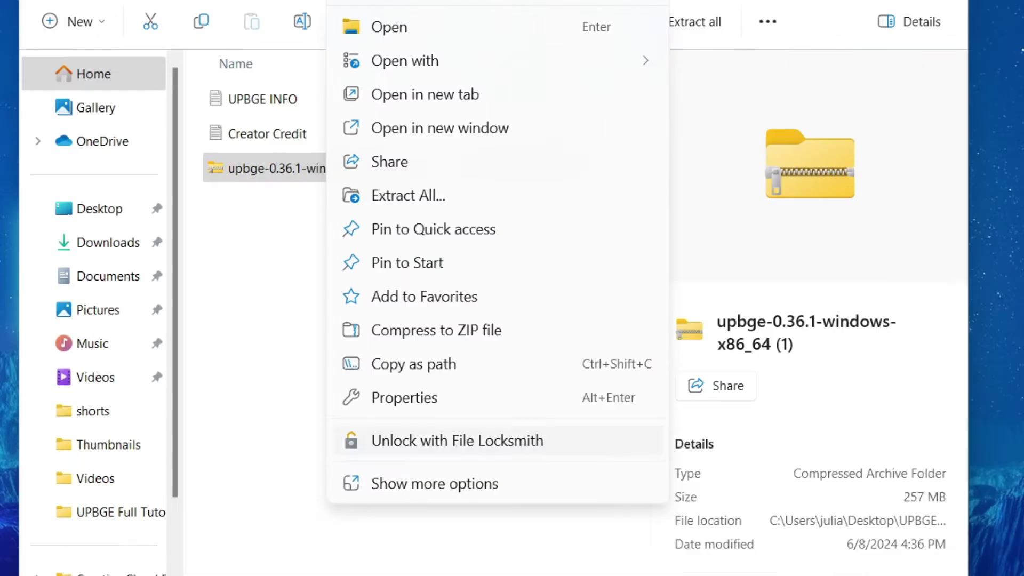
pyautogui.click(434, 483)
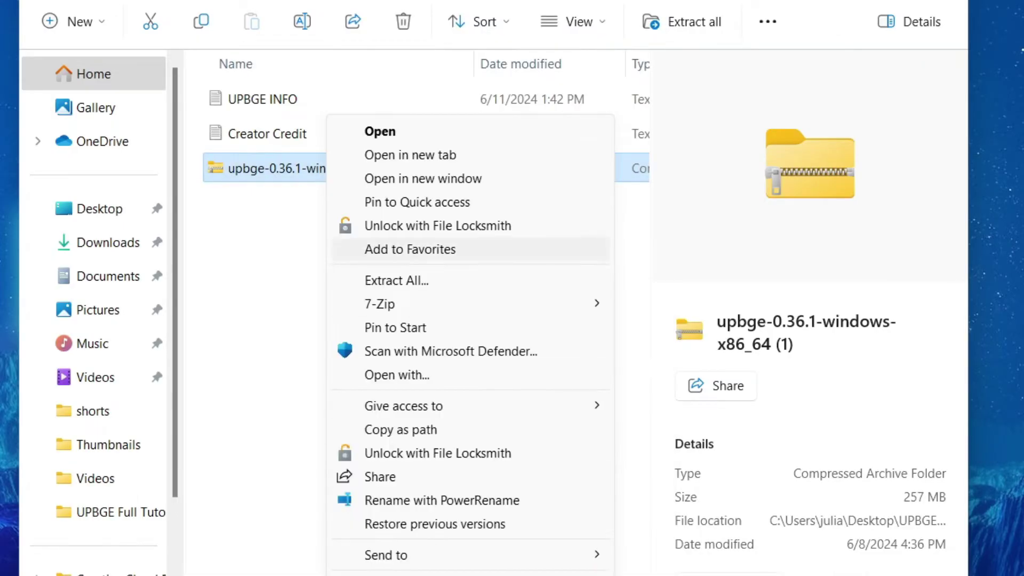
pyautogui.moveTo(379, 304)
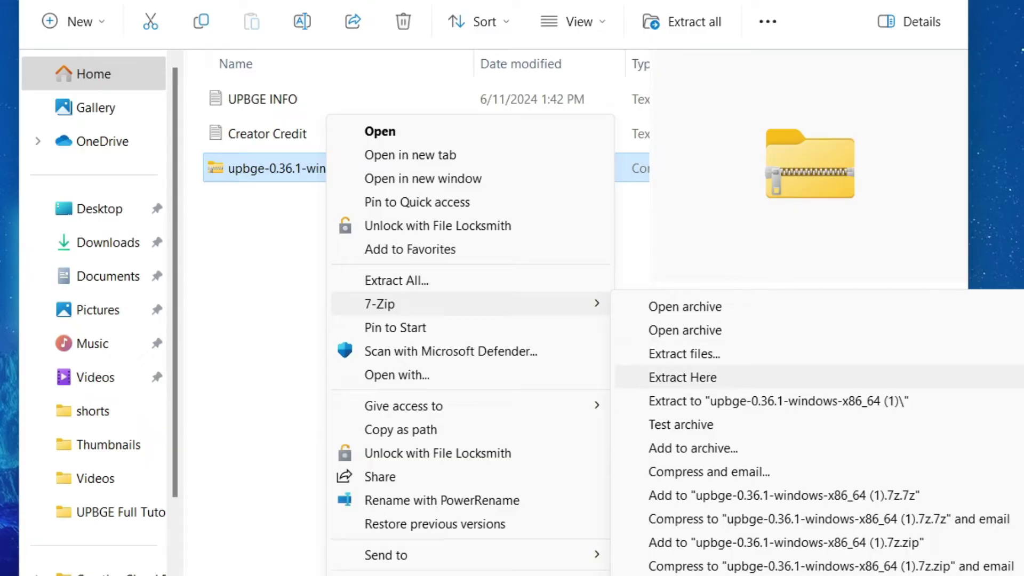
pyautogui.click(682, 377)
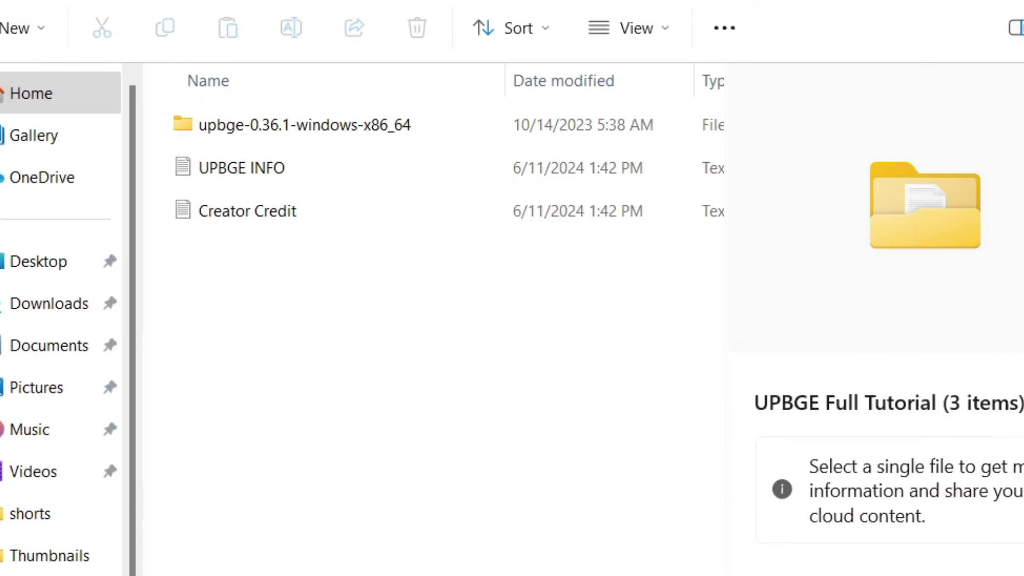
# Launch UPBGE from the extracted upbge-0.36.1-windows-x86_64 folder and dismiss its splash screen.
pyautogui.click(304, 124)
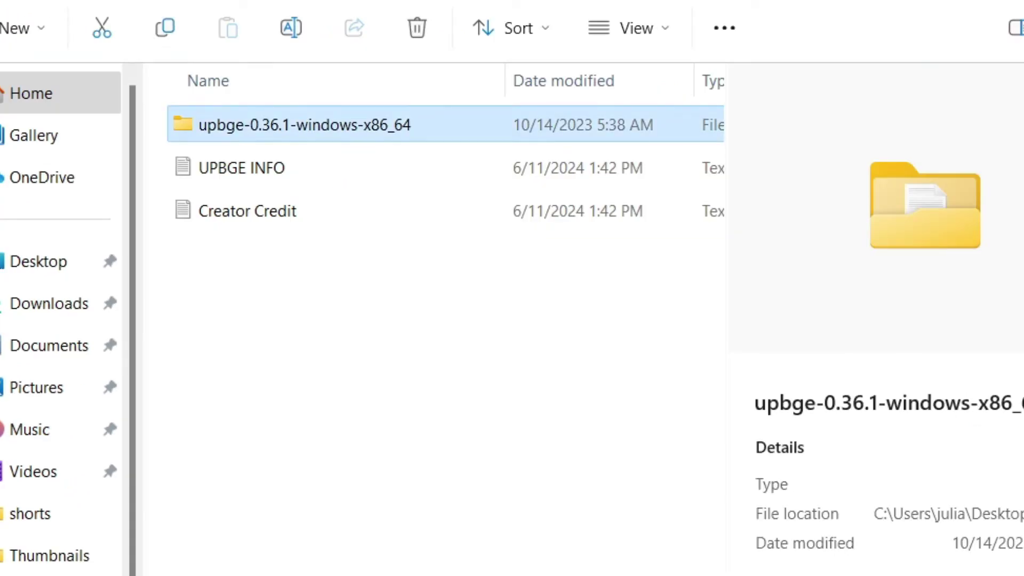
pyautogui.doubleClick(304, 124)
pyautogui.click(225, 296)
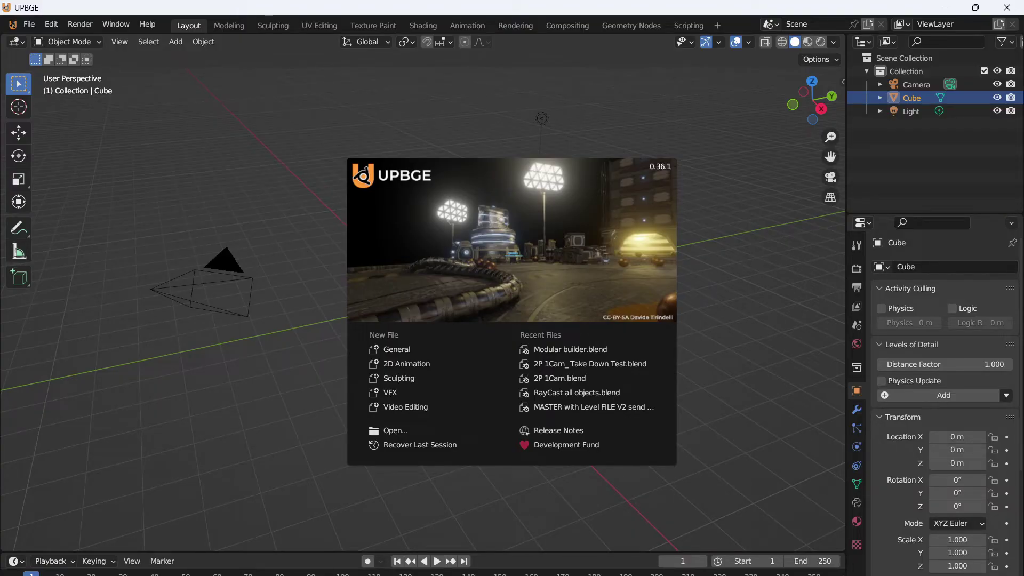
pyautogui.press('Escape')
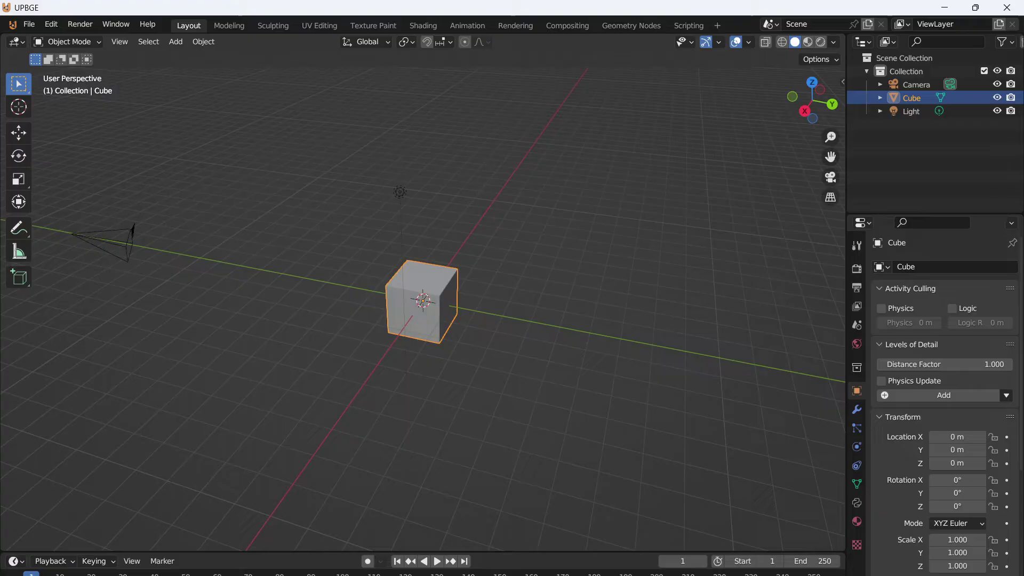
# Examine the default cube, camera and light from several sides of the scene.
pyautogui.moveTo(423, 301); pyautogui.dragTo(529, 298, button='middle')
pyautogui.scroll(-2, 423, 301)
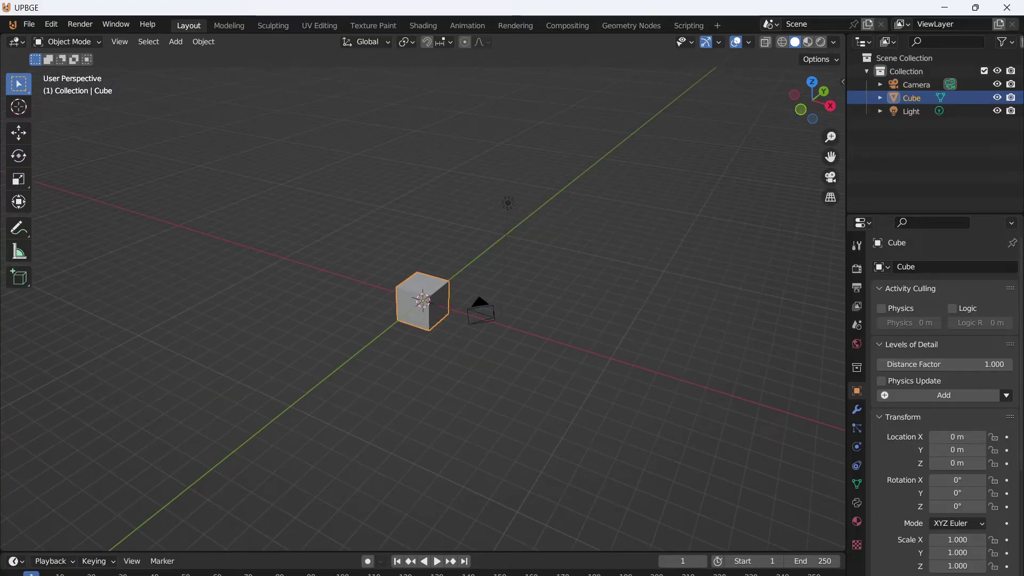
pyautogui.press('KP_6')
pyautogui.press('KP_6')
pyautogui.press('KP_6')
pyautogui.press('KP_6')
pyautogui.press('KP_6')
pyautogui.press('KP_6')
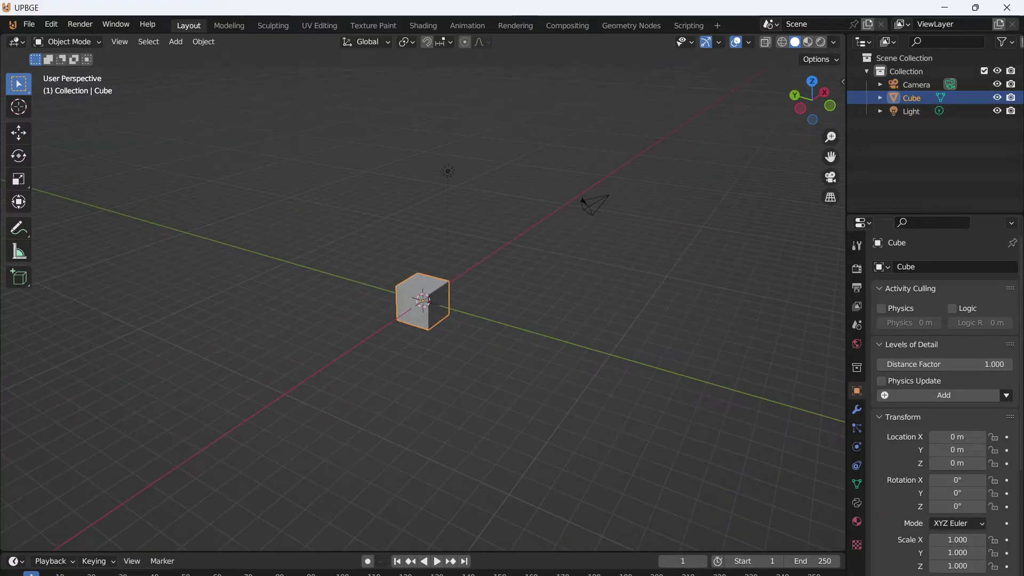
pyautogui.press('KP_6')
pyautogui.press('KP_6')
pyautogui.press('KP_6')
pyautogui.press('KP_6')
pyautogui.press('KP_6')
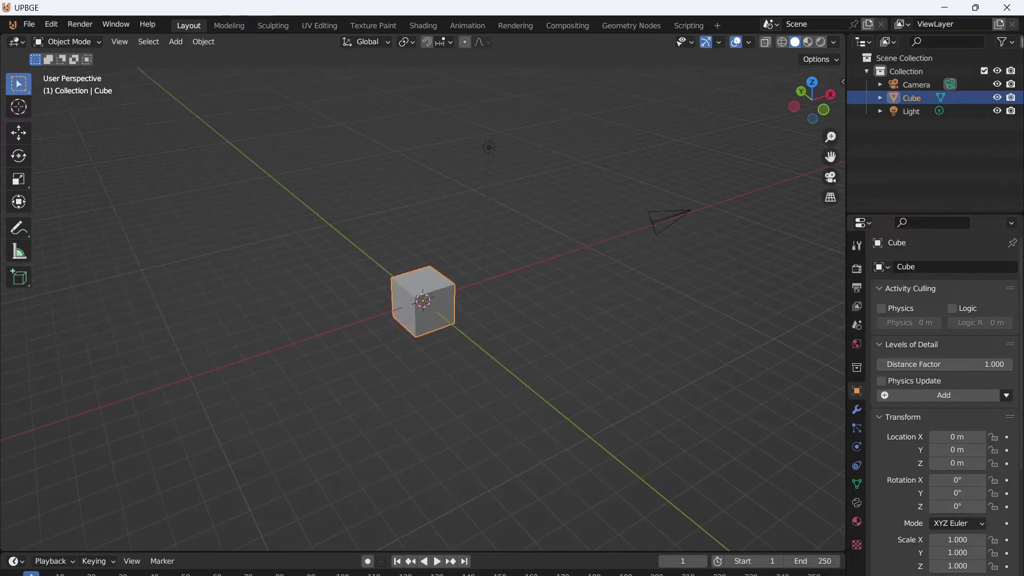
# Search the add-ons in Preferences for "Nodes" and install or update the Uplogic module from the Logic Nodes+ details.
pyautogui.click(51, 24)
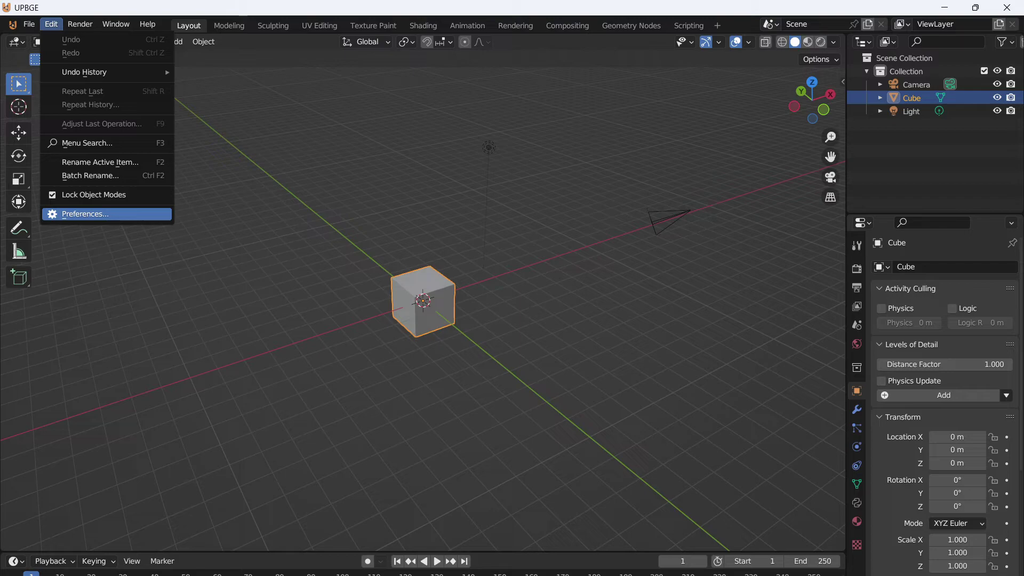
pyautogui.click(86, 214)
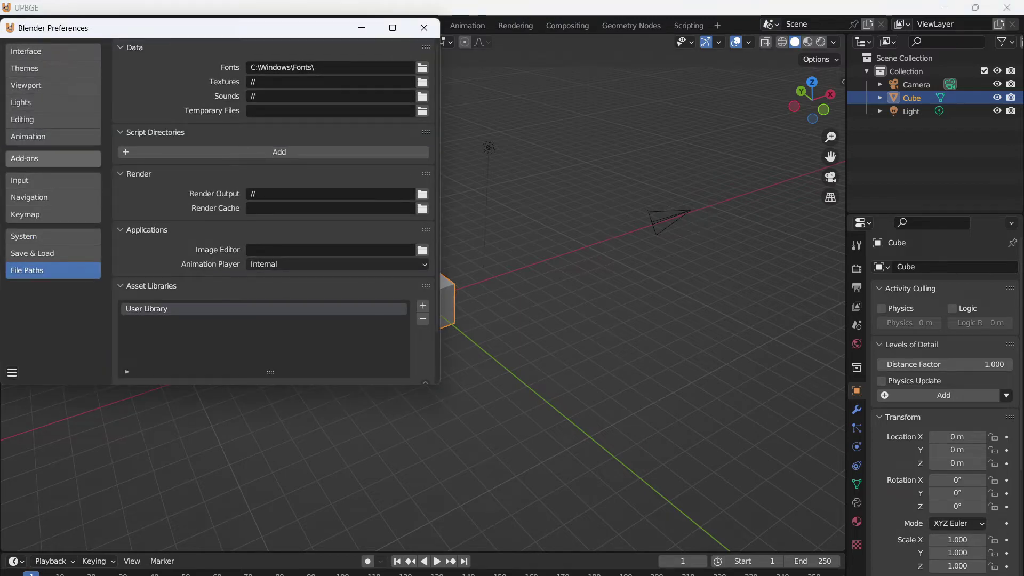
pyautogui.click(53, 158)
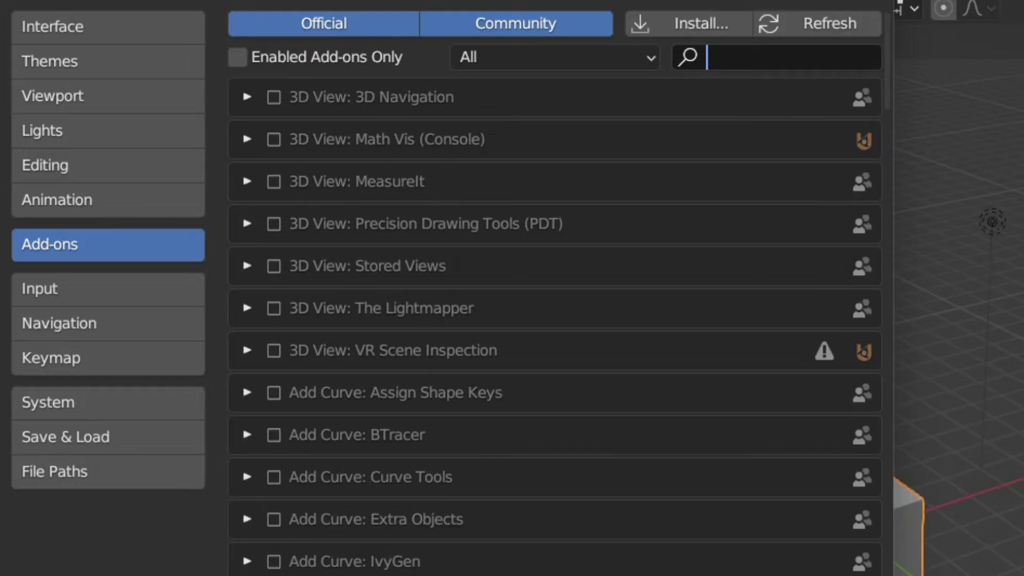
pyautogui.write('Nodes')
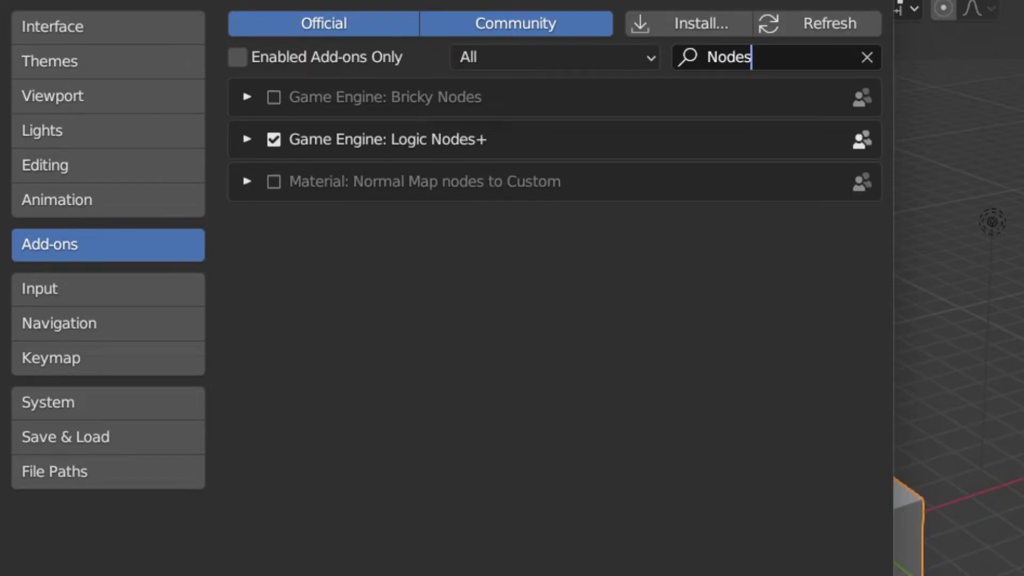
pyautogui.press('Return')
pyautogui.click(247, 139)
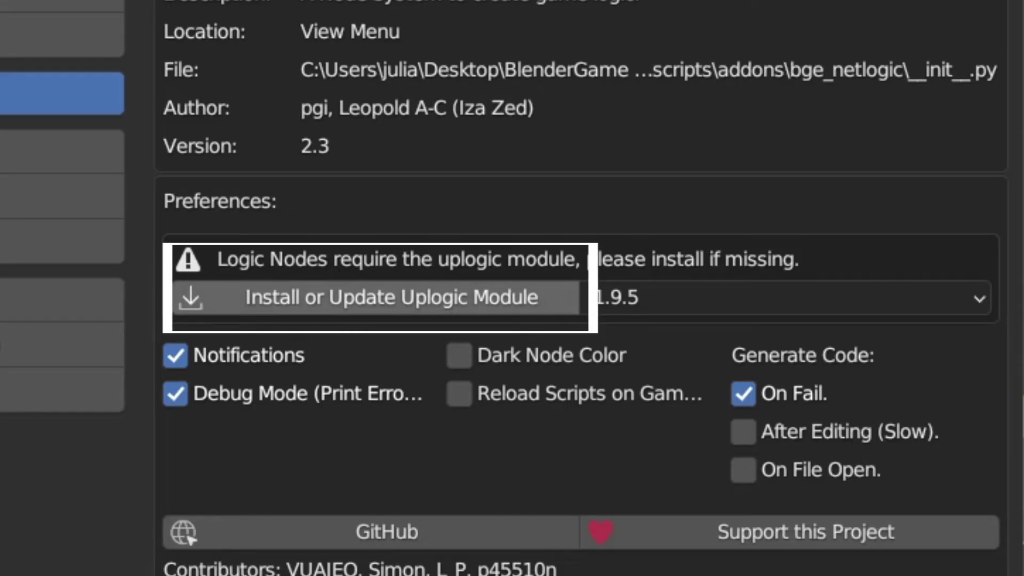
pyautogui.click(376, 297)
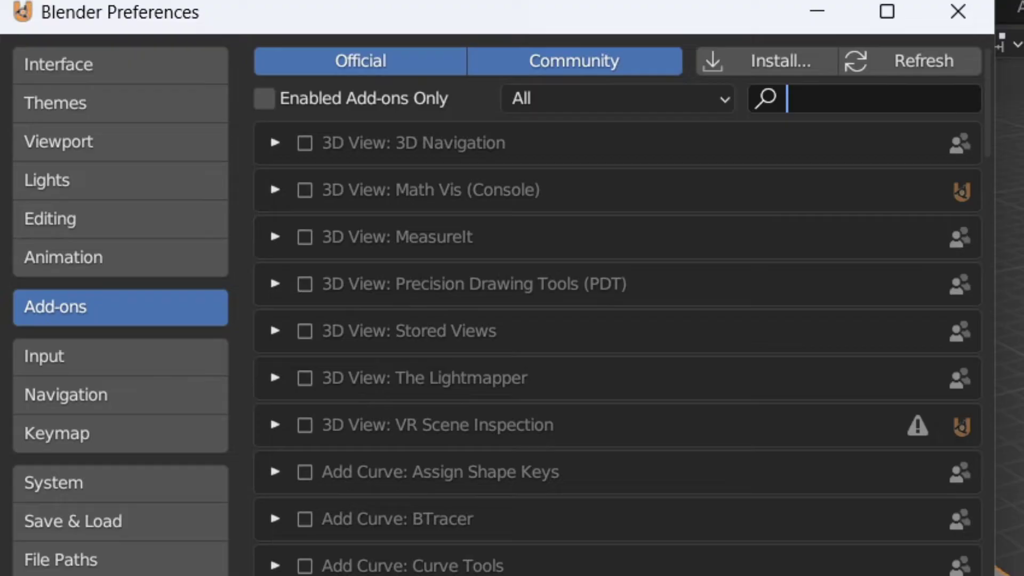
# Filter the add-ons by "Node" to check the node add-ons, save the preferences and close the Preferences window.
pyautogui.write('Node')
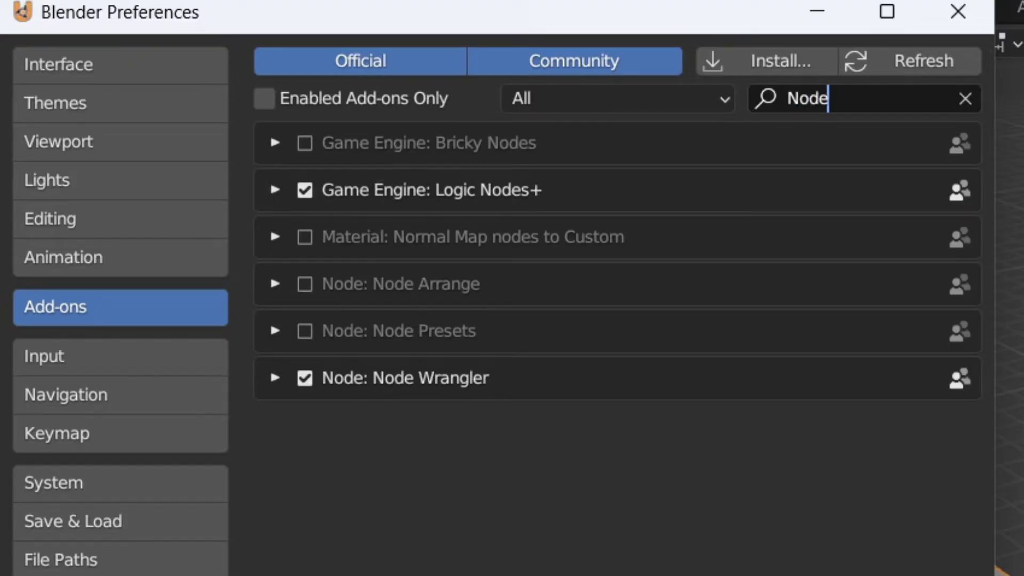
pyautogui.press('Return')
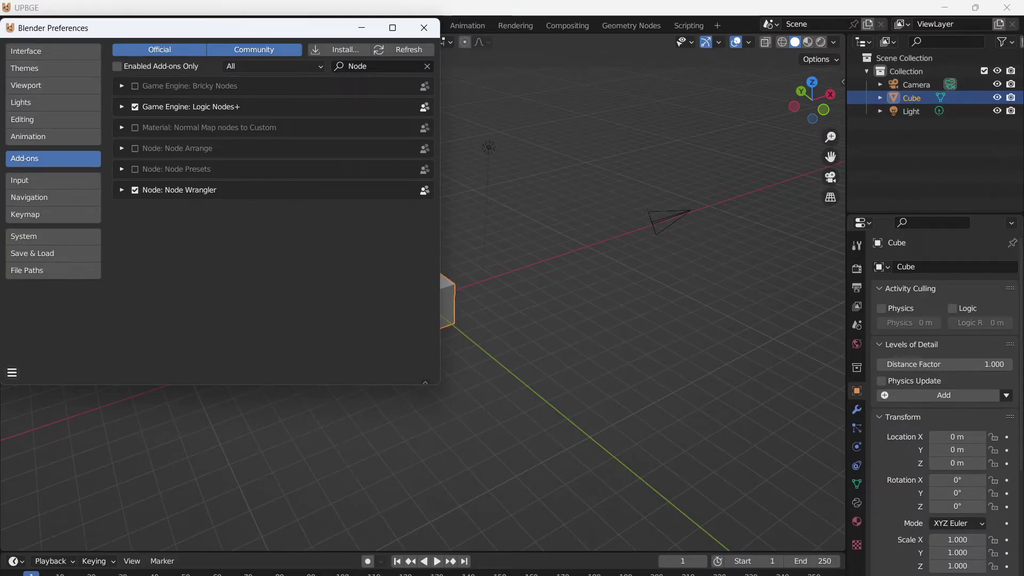
pyautogui.click(12, 373)
pyautogui.click(57, 338)
pyautogui.click(424, 28)
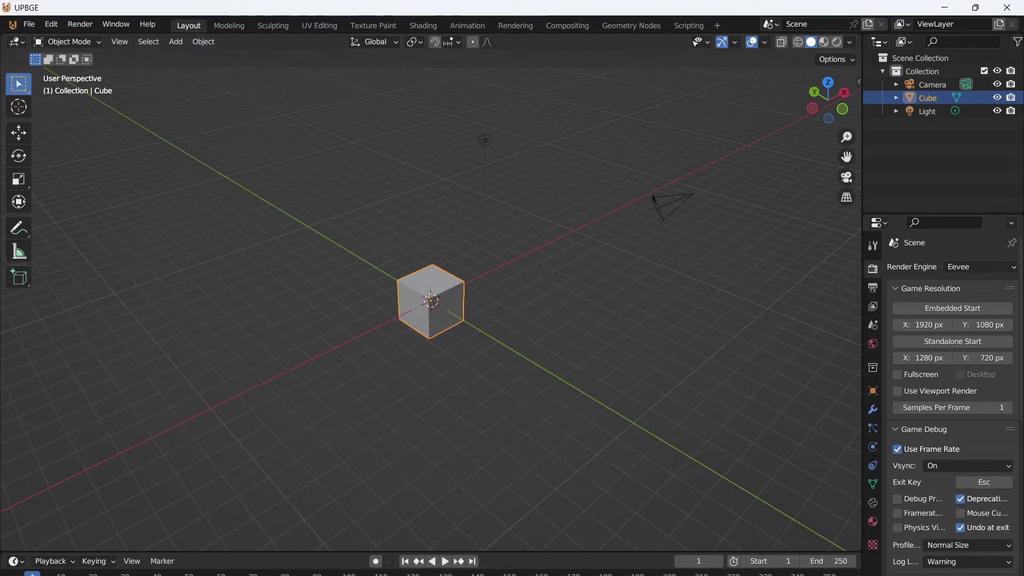
# Widen the Properties editor and look over the render engine choices without changing Eevee.
pyautogui.moveTo(861, 293); pyautogui.dragTo(702, 292)
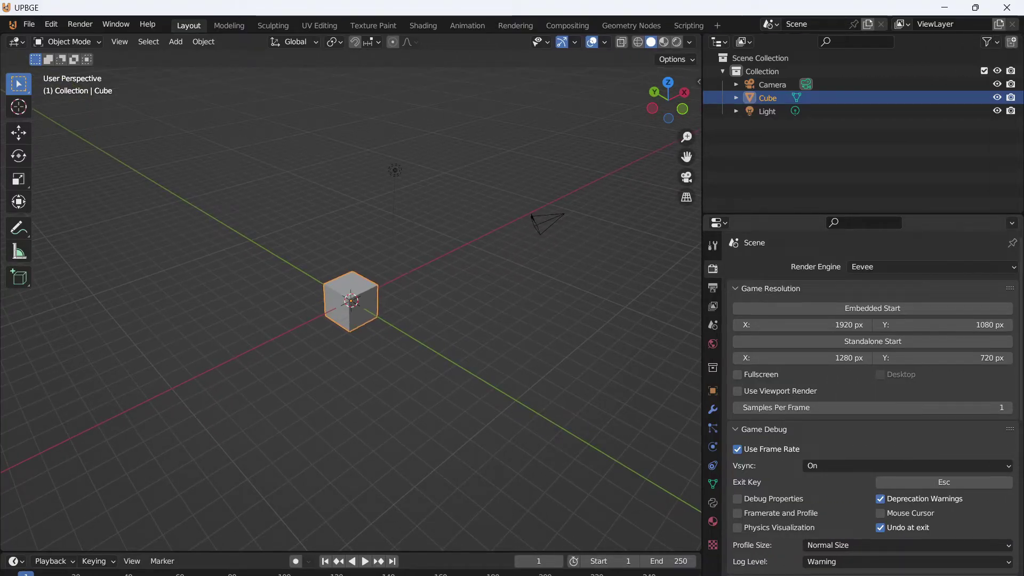
pyautogui.click(931, 267)
pyautogui.press('Escape')
pyautogui.scroll(-1, 873, 400)
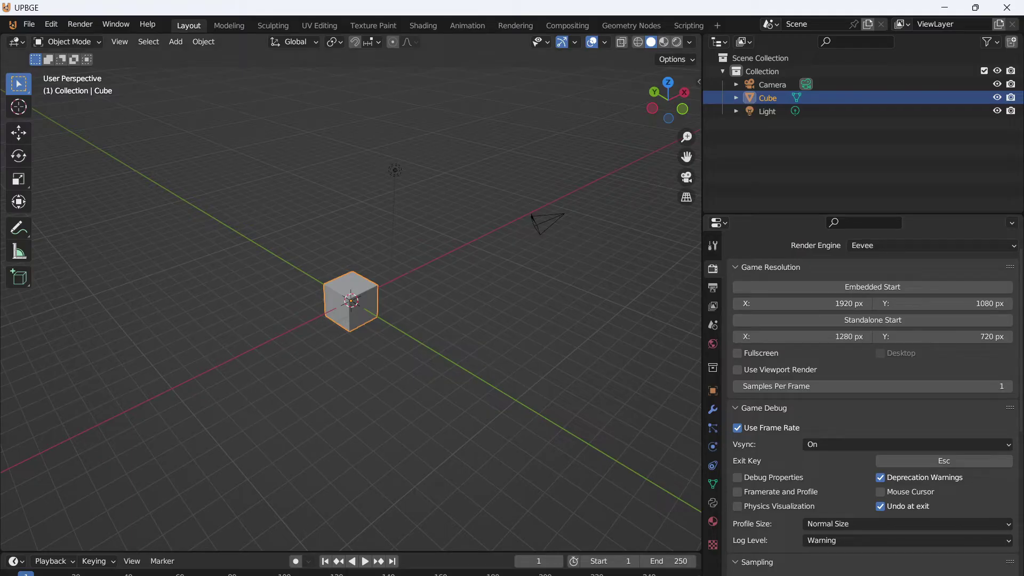
# Test-run the game embedded in the viewport and in a standalone window, ending each run.
pyautogui.press('p')
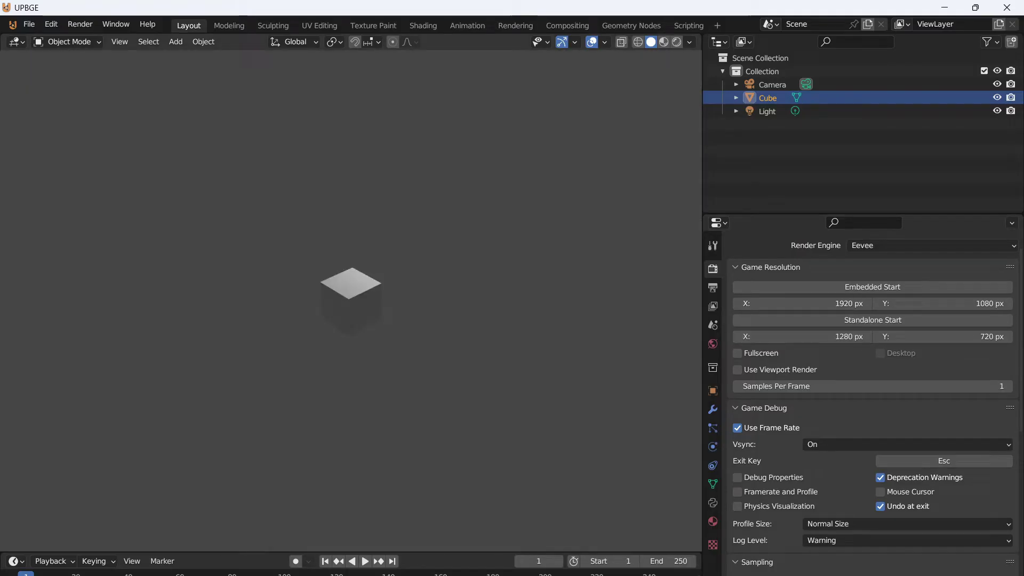
pyautogui.press('Escape')
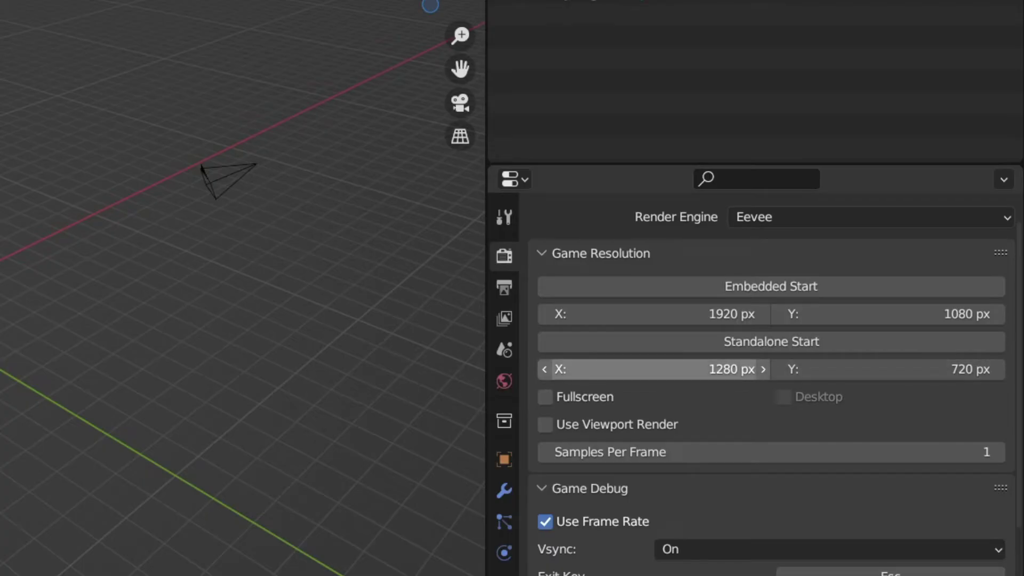
pyautogui.click(771, 341)
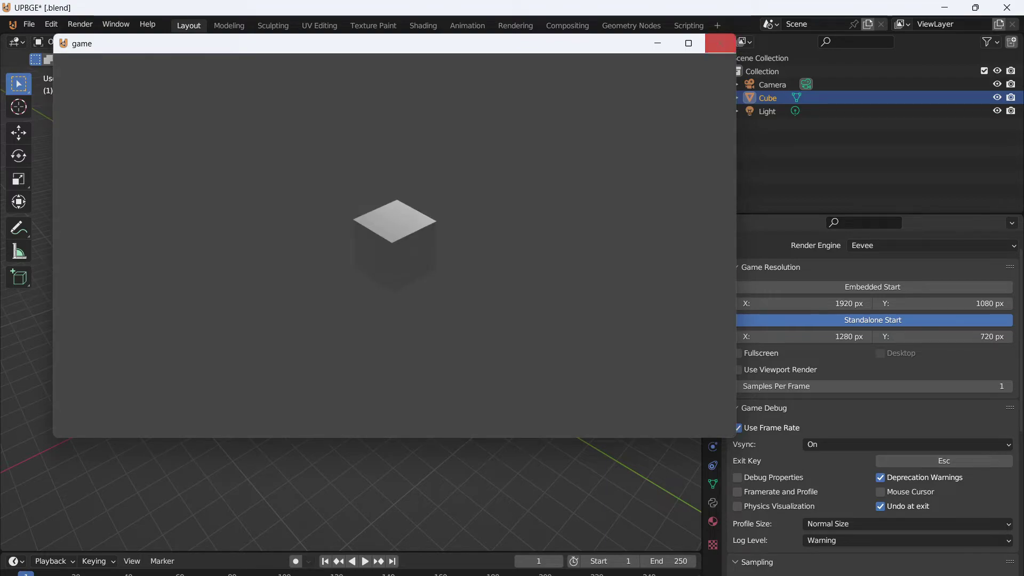
pyautogui.click(720, 43)
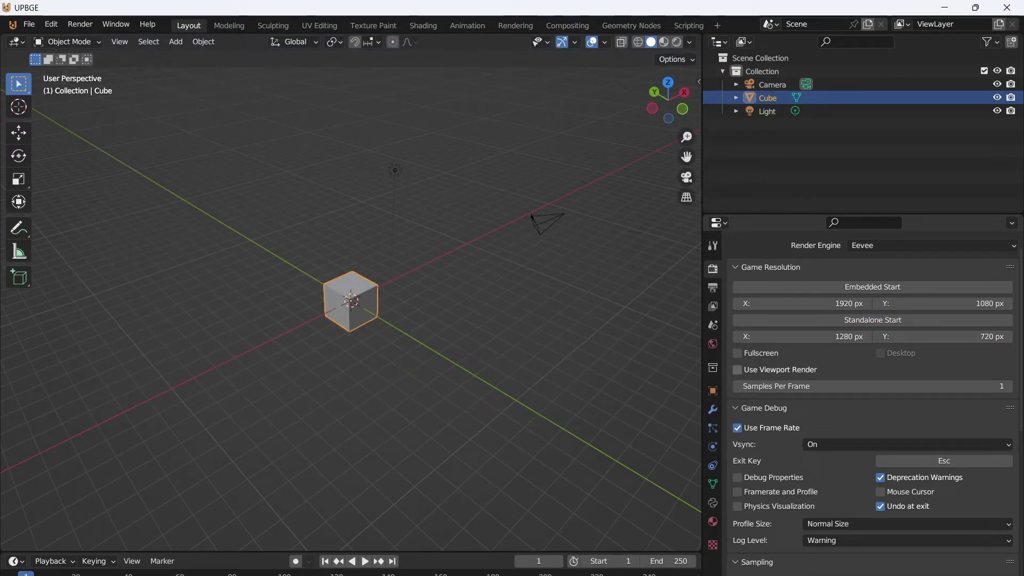
# Enable Debug Properties and Framerate and Profile in the Game Debug render settings.
pyautogui.scroll(-5, 872, 394)
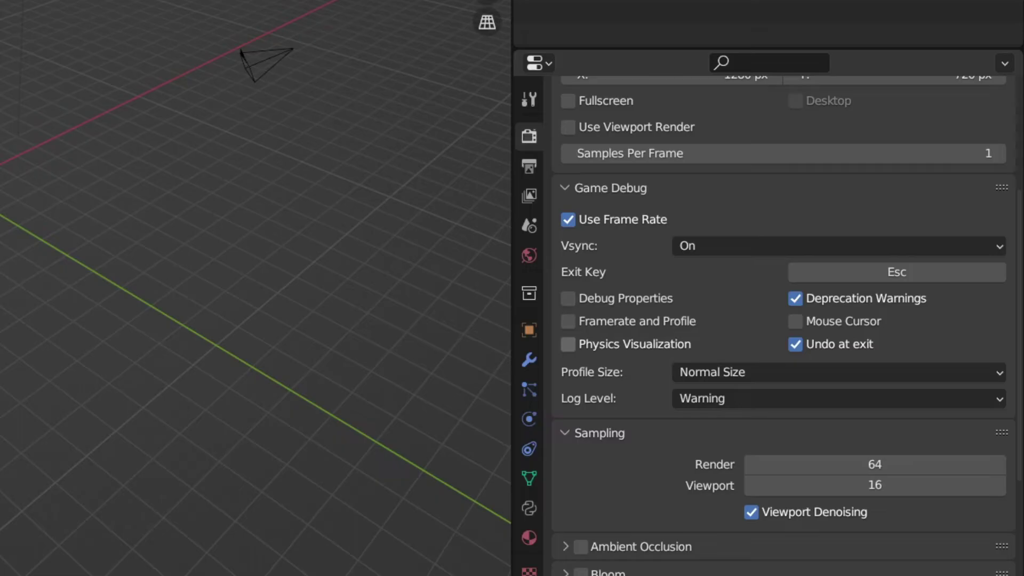
pyautogui.click(568, 298)
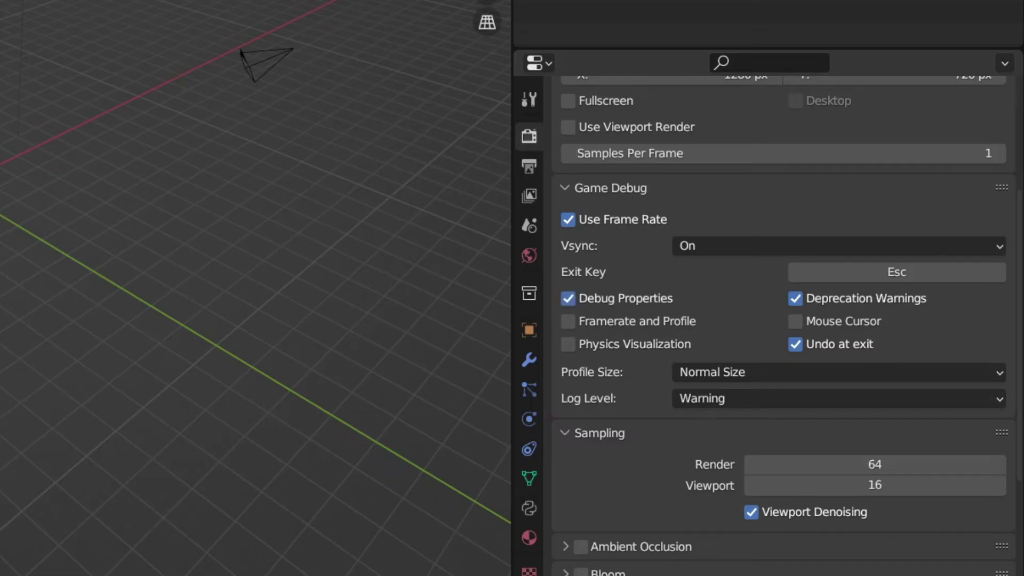
pyautogui.click(568, 321)
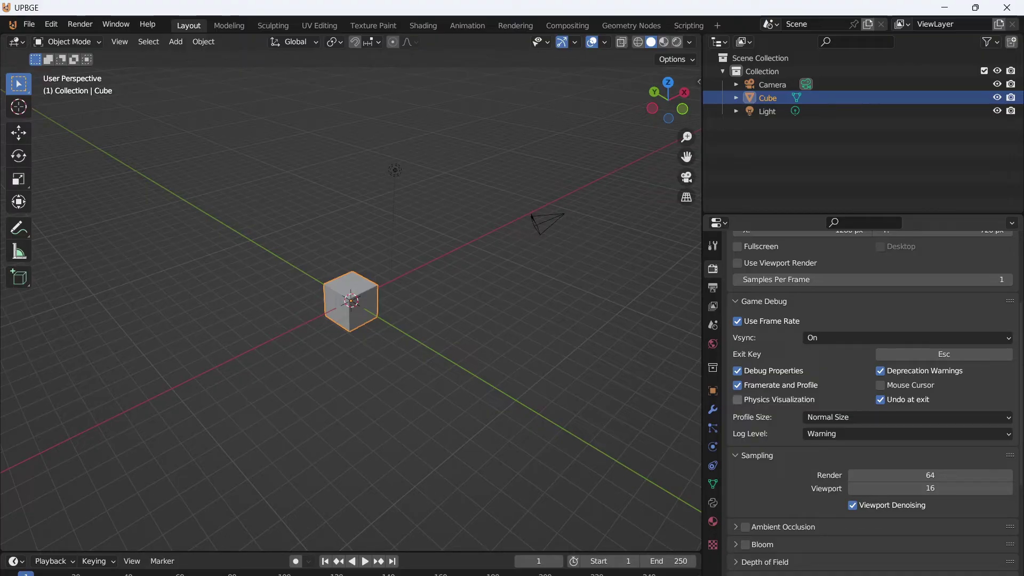
pyautogui.scroll(-8, 872, 400)
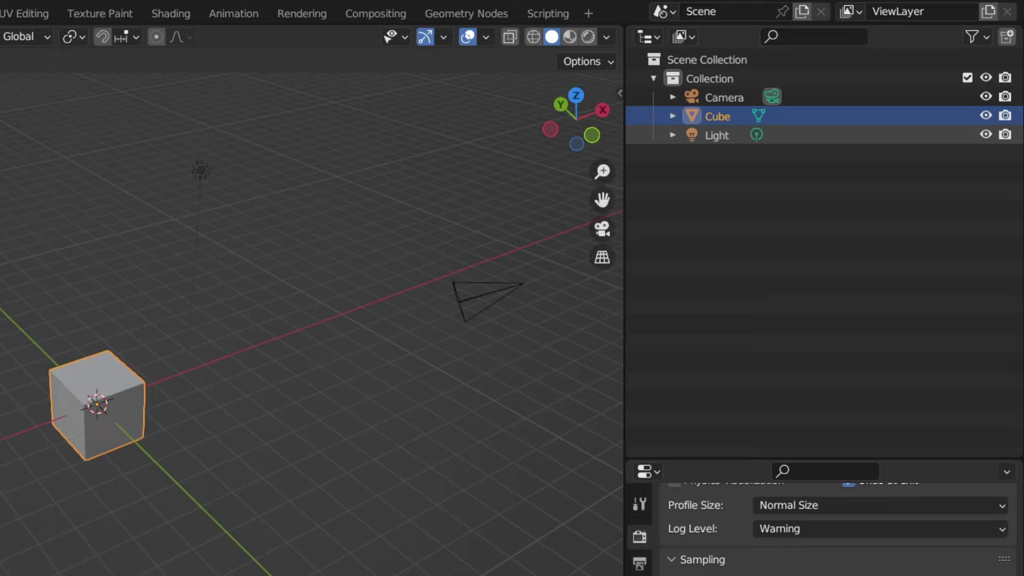
# Rename the default collection holding the camera, cube and light to Main.
pyautogui.click(709, 79)
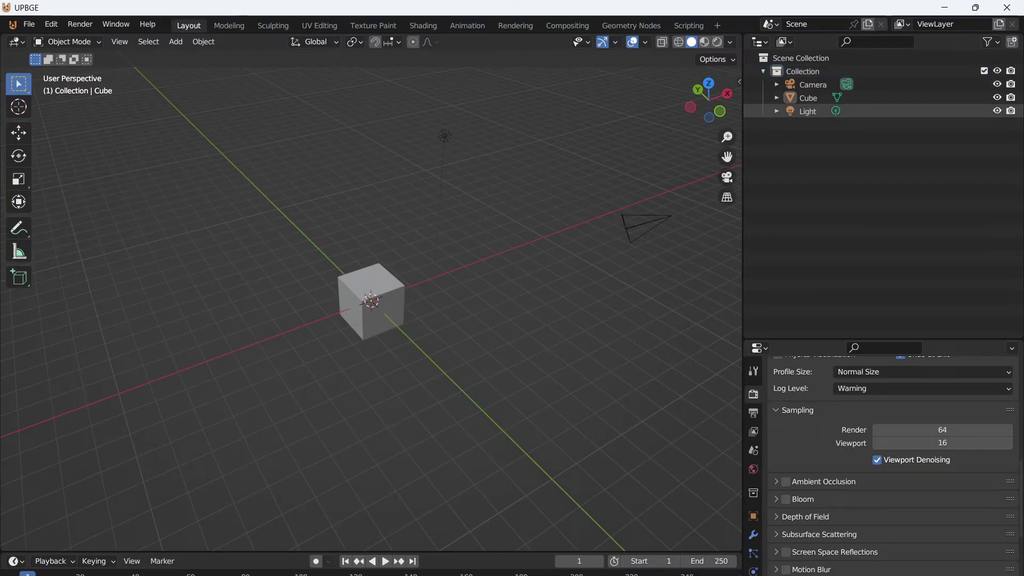
pyautogui.click(802, 71)
pyautogui.doubleClick(802, 71)
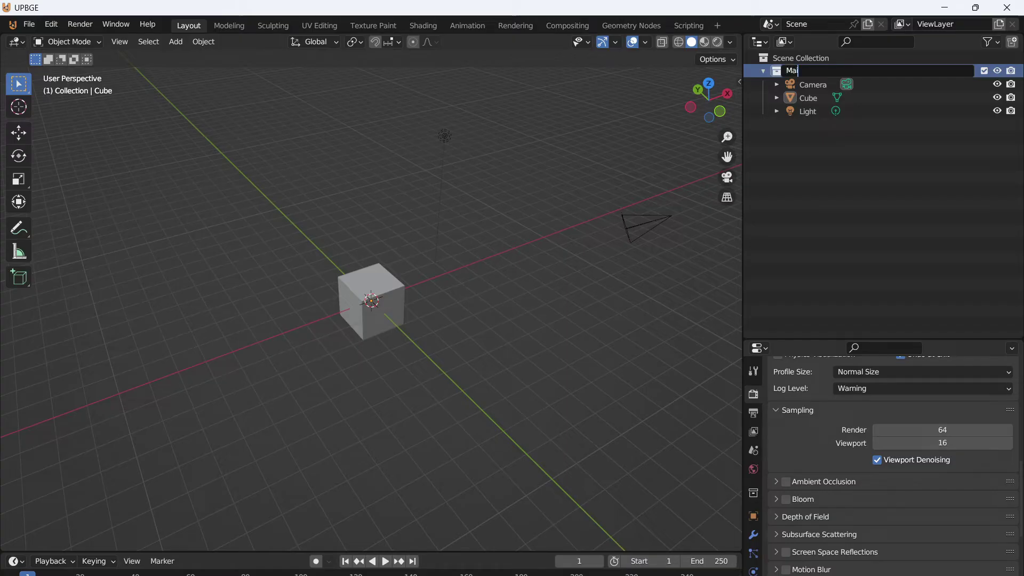
pyautogui.press('Return')
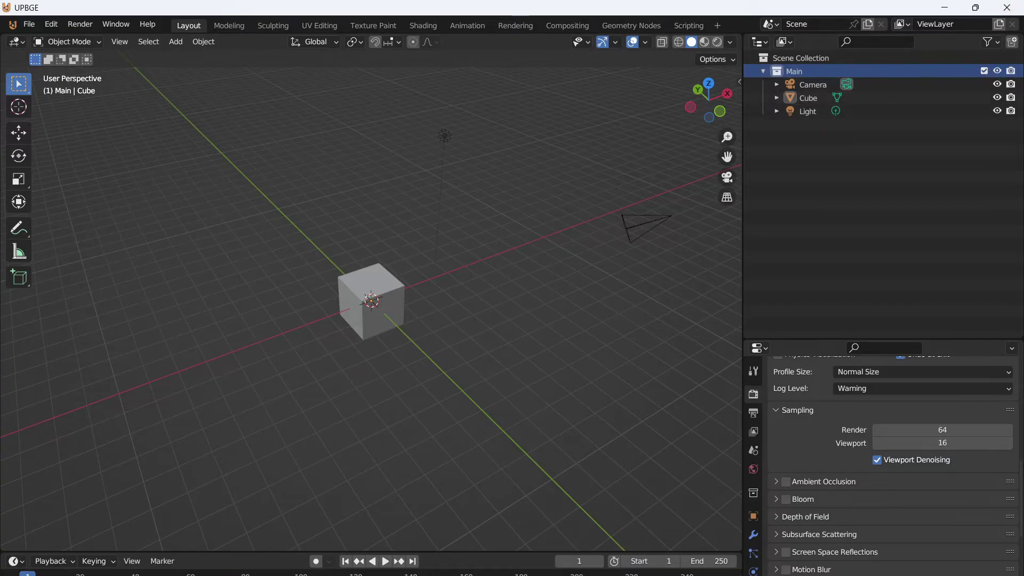
# Select the light, cube and camera in turn to look over the objects in the Main collection.
pyautogui.scroll(-3, 371, 300)
pyautogui.moveTo(323, 307); pyautogui.dragTo(419, 294, button='middle')
pyautogui.scroll(4, 371, 301)
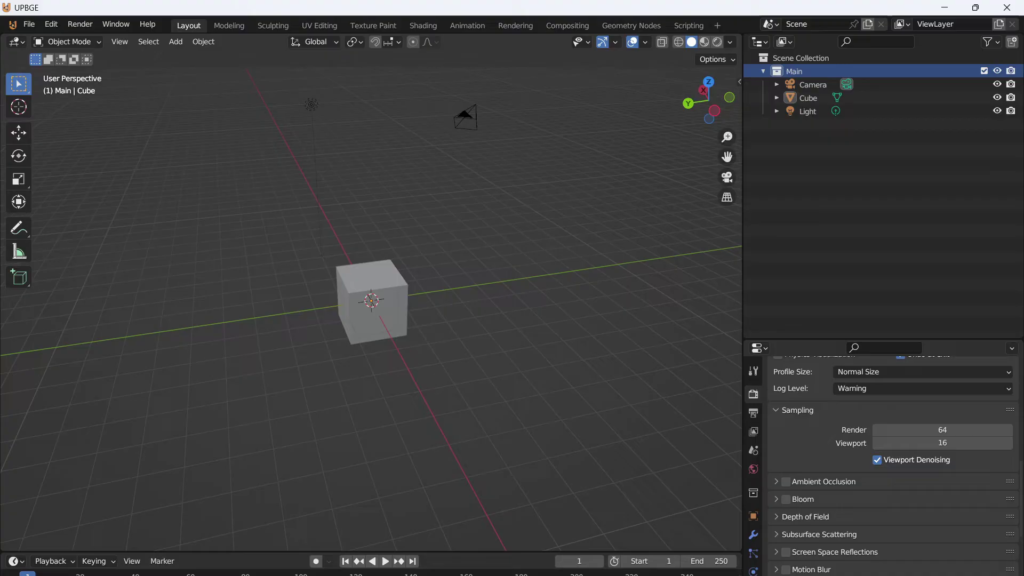
pyautogui.click(808, 111)
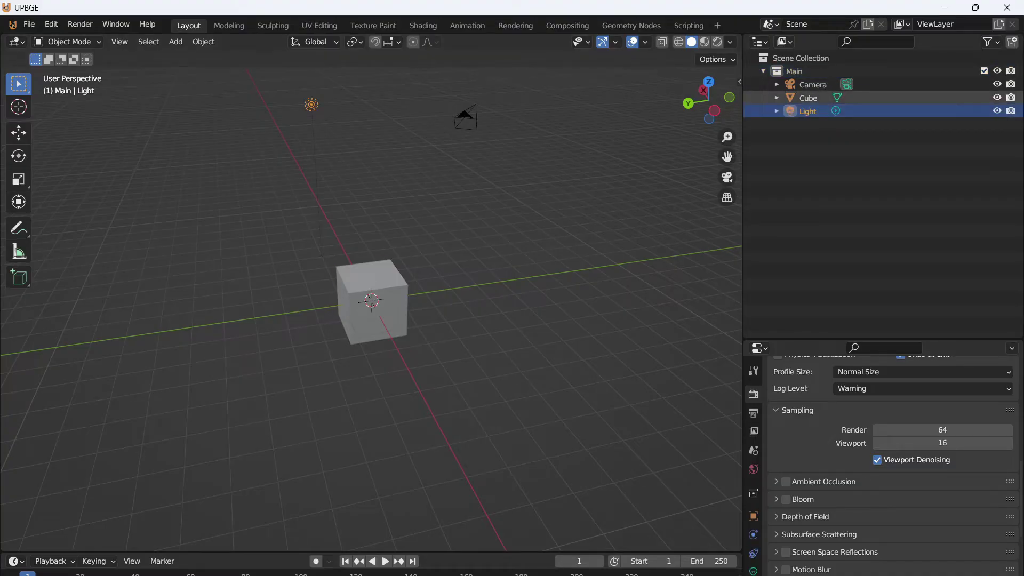
pyautogui.click(808, 98)
pyautogui.click(812, 84)
pyautogui.scroll(3, 371, 300)
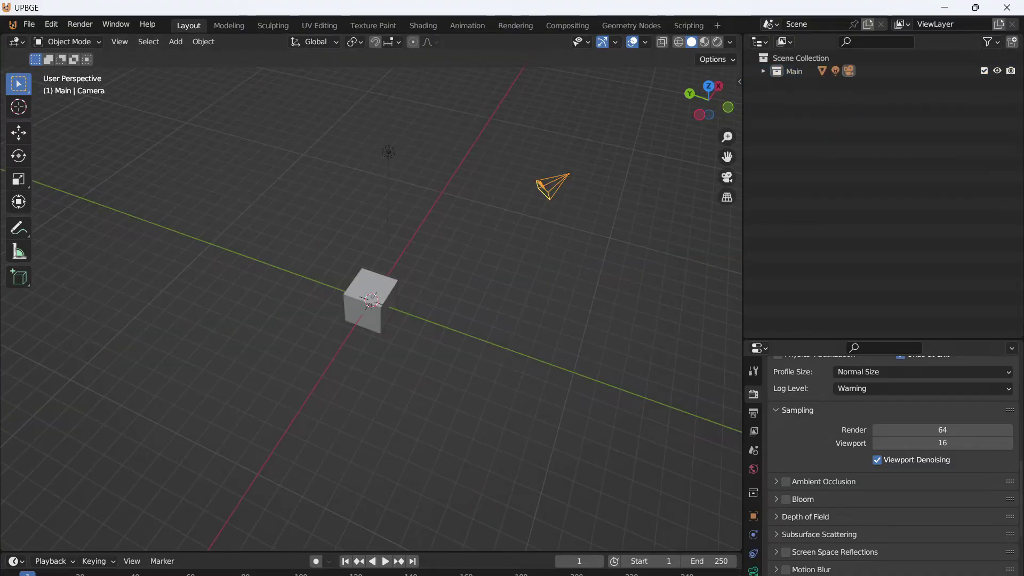
# Add a second collection beside Main in the scene and name it Assets.
pyautogui.rightClick(762, 111)
pyautogui.click(763, 112)
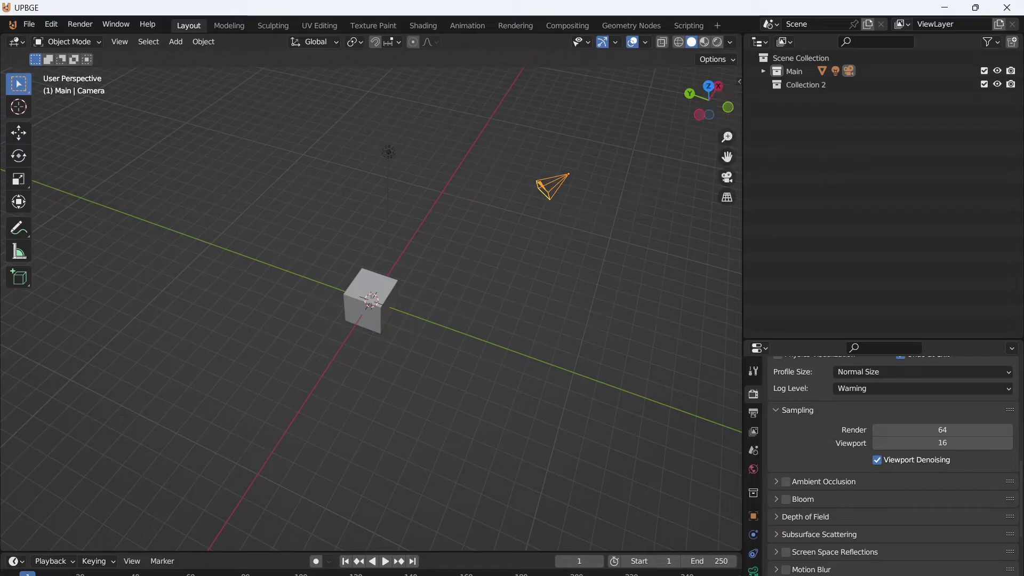
pyautogui.click(789, 84)
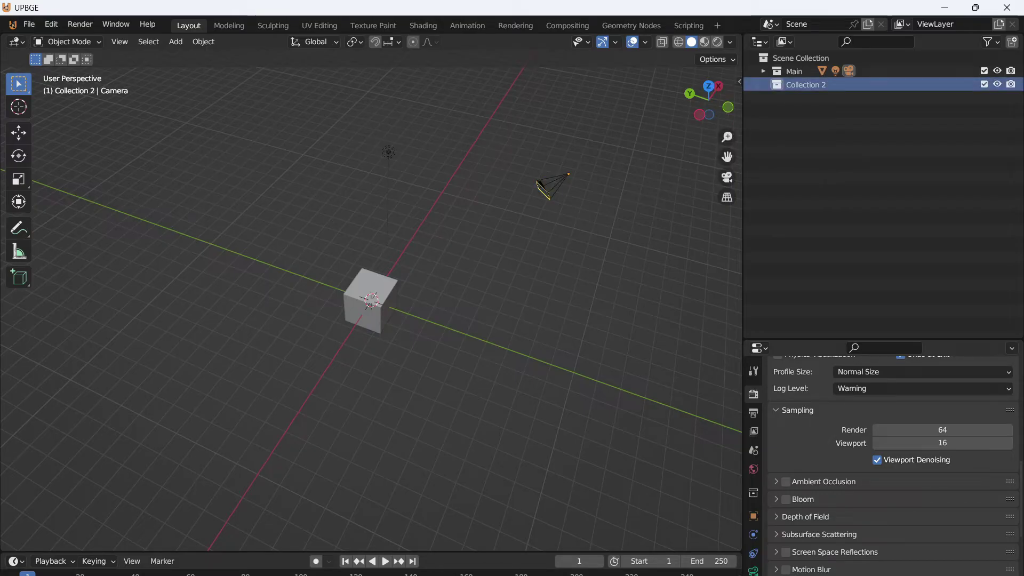
pyautogui.press('F2')
pyautogui.write('Ass')
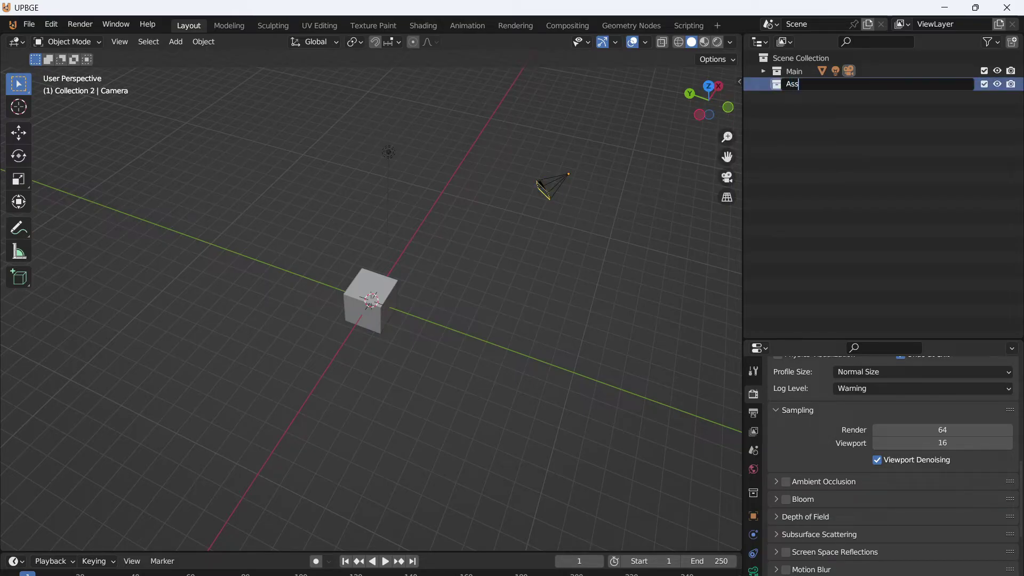
pyautogui.write('ets')
pyautogui.press('Return')
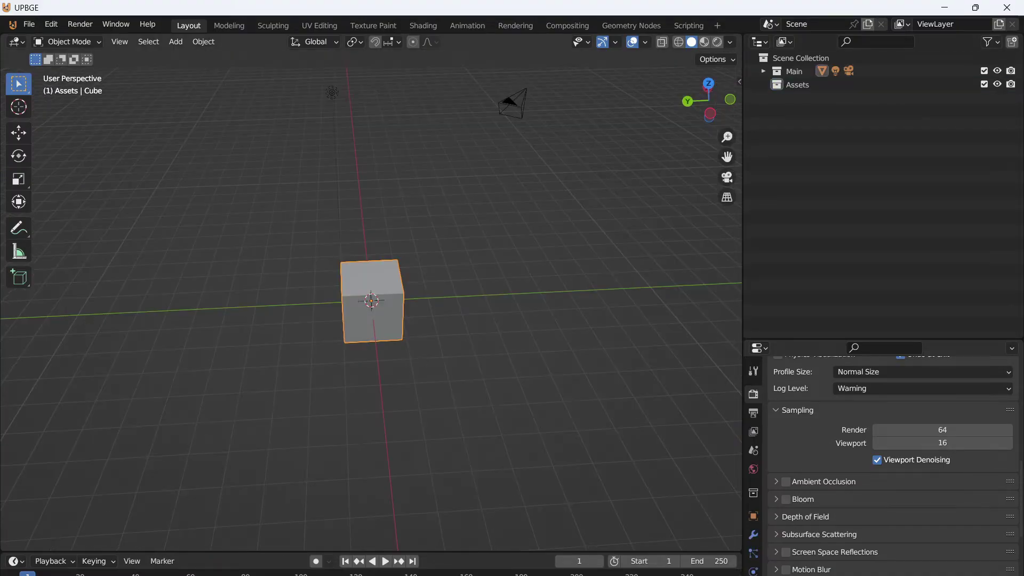
# Move the cube from the Main collection into the Assets collection.
pyautogui.press('m')
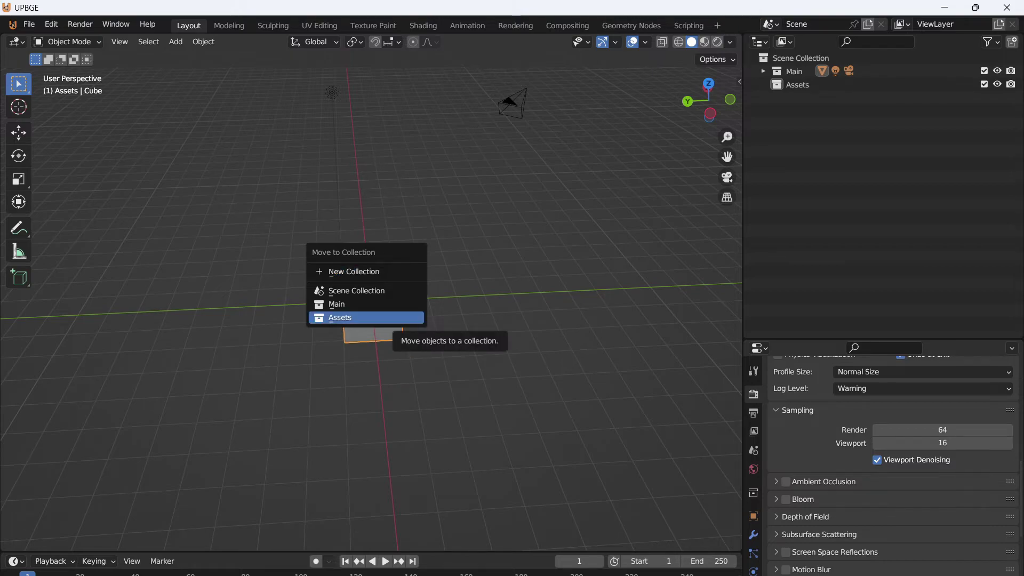
pyautogui.press('Return')
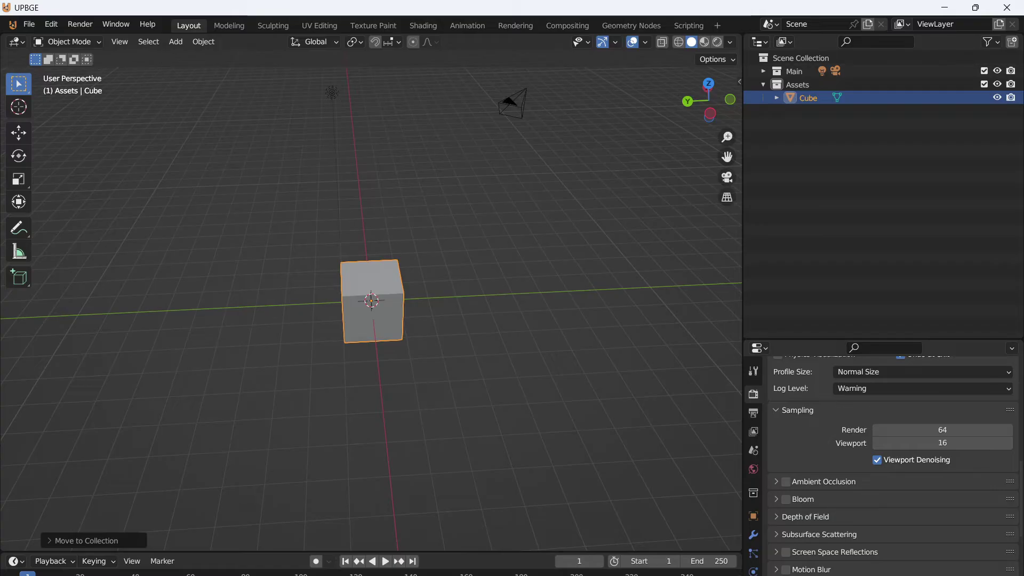
pyautogui.click(808, 98)
pyautogui.click(807, 139)
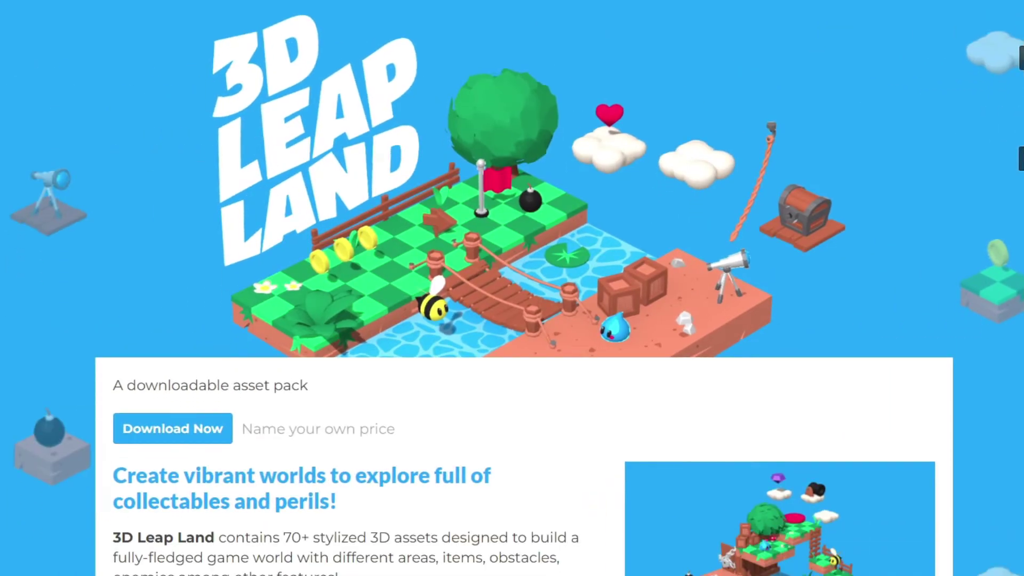
# Look over the download page of the 3D Leap Land asset pack.
pyautogui.scroll(-2, 512, 287)
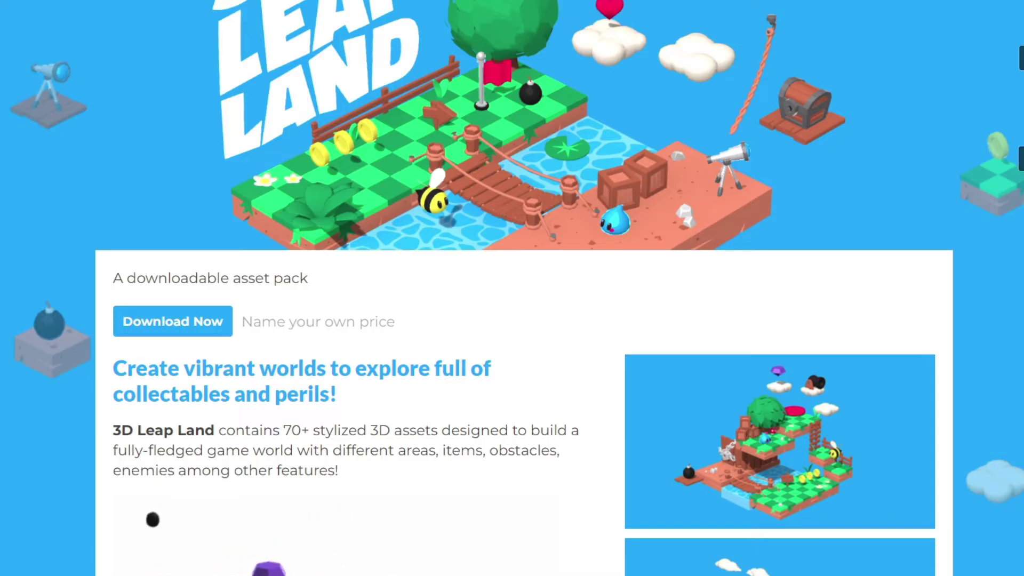
pyautogui.rightClick(849, 106)
pyautogui.press('Escape')
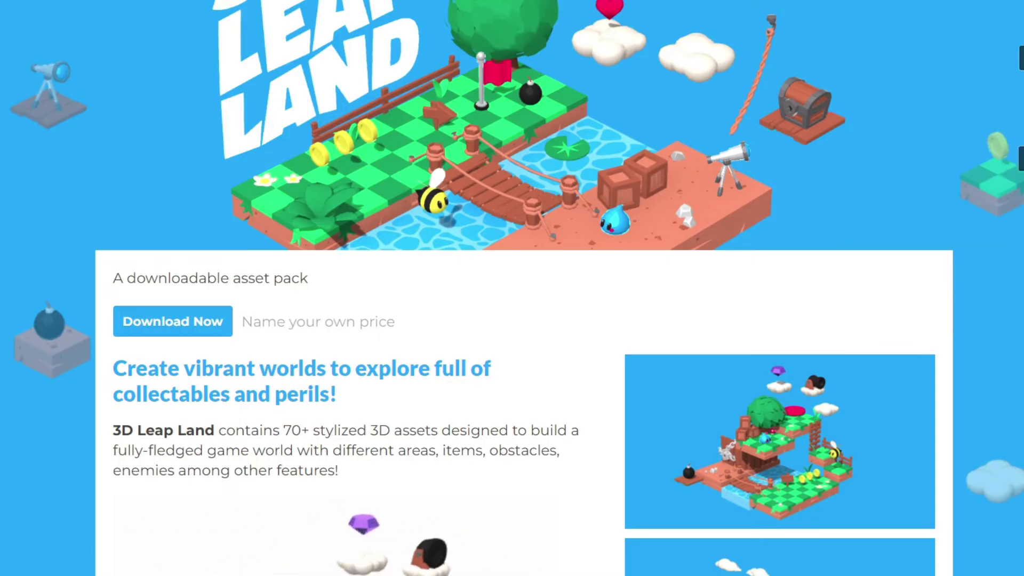
pyautogui.scroll(-5, 512, 288)
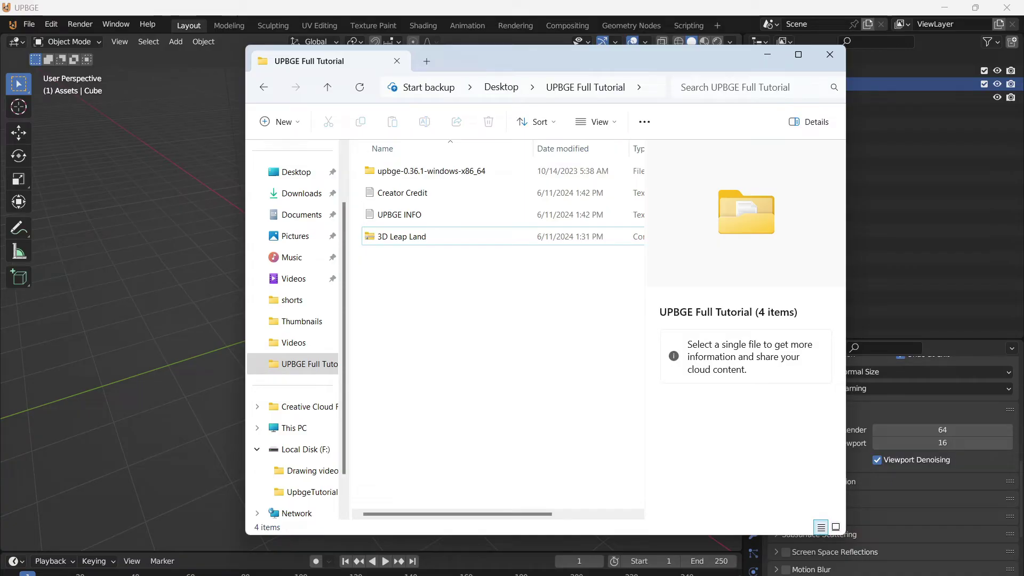
# Create an Assets folder inside UPBGE Full Tutorial and move the 3D Leap Land archive into it.
pyautogui.rightClick(432, 342)
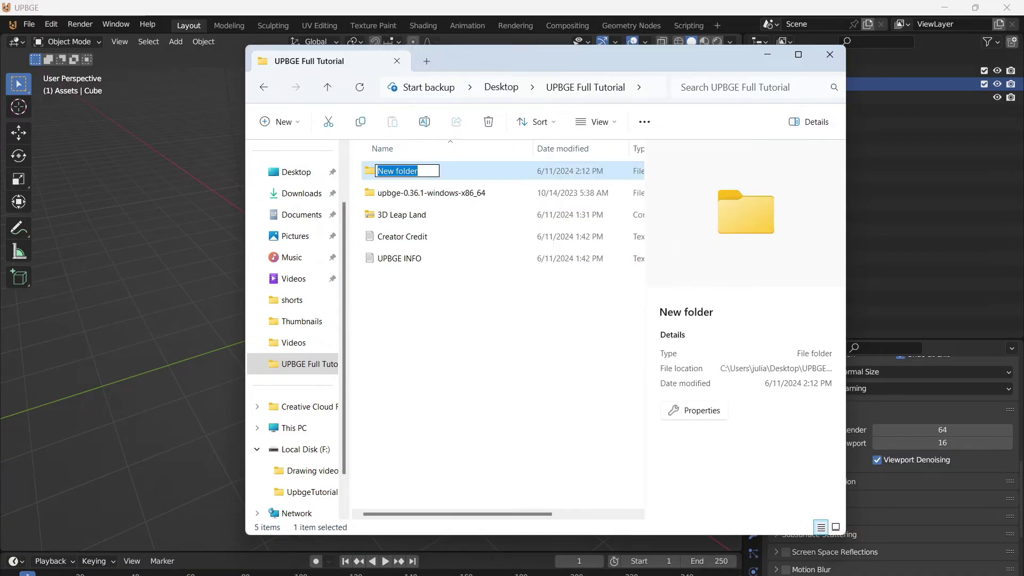
pyautogui.write('As')
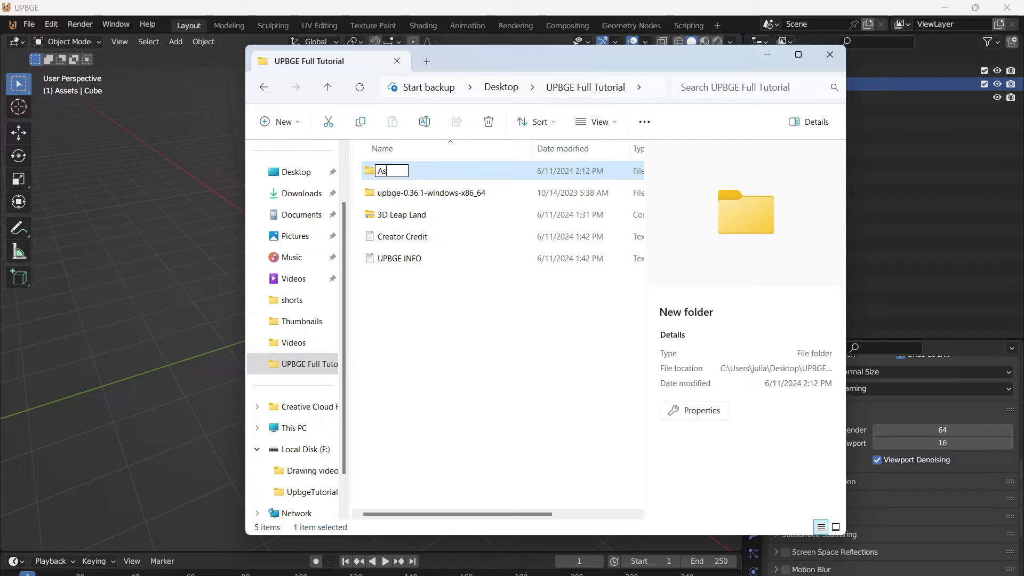
pyautogui.write('sets')
pyautogui.press('Return')
pyautogui.moveTo(401, 215); pyautogui.dragTo(395, 171)
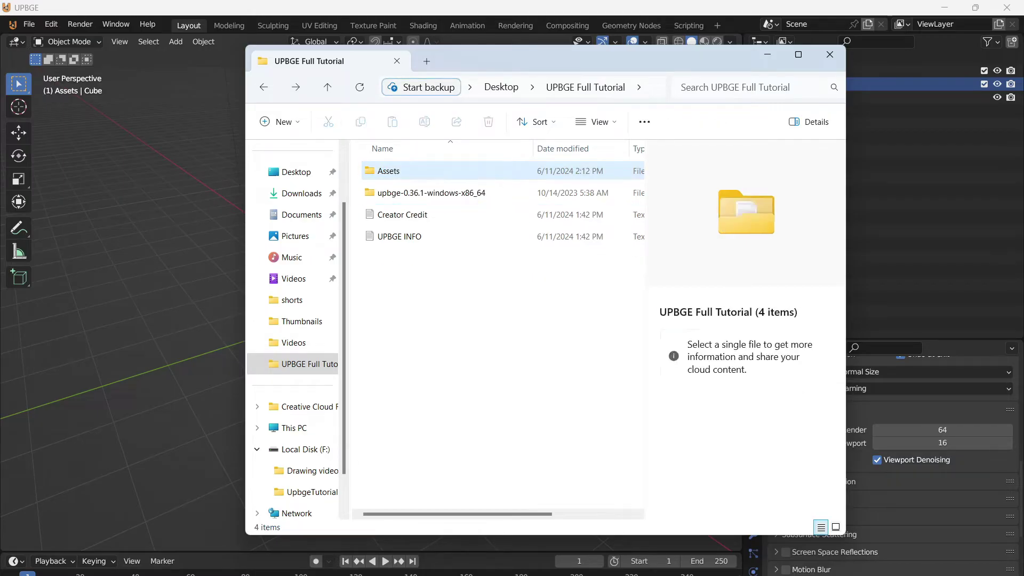
# Extract the 3D Leap Land archive with 7-Zip into its own folder inside the Assets folder.
pyautogui.doubleClick(394, 171)
pyautogui.click(405, 171)
pyautogui.rightClick(435, 171)
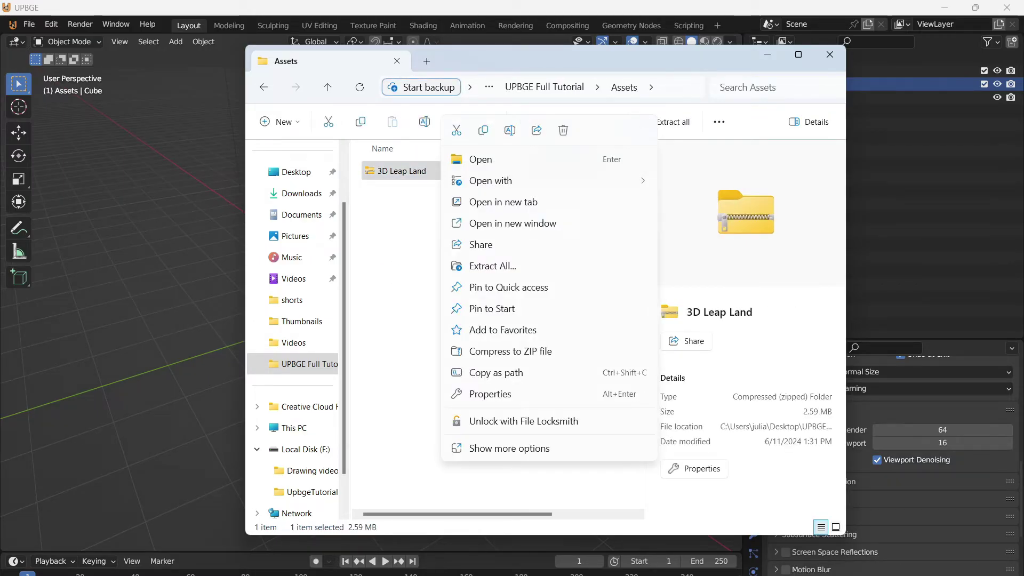
pyautogui.click(509, 448)
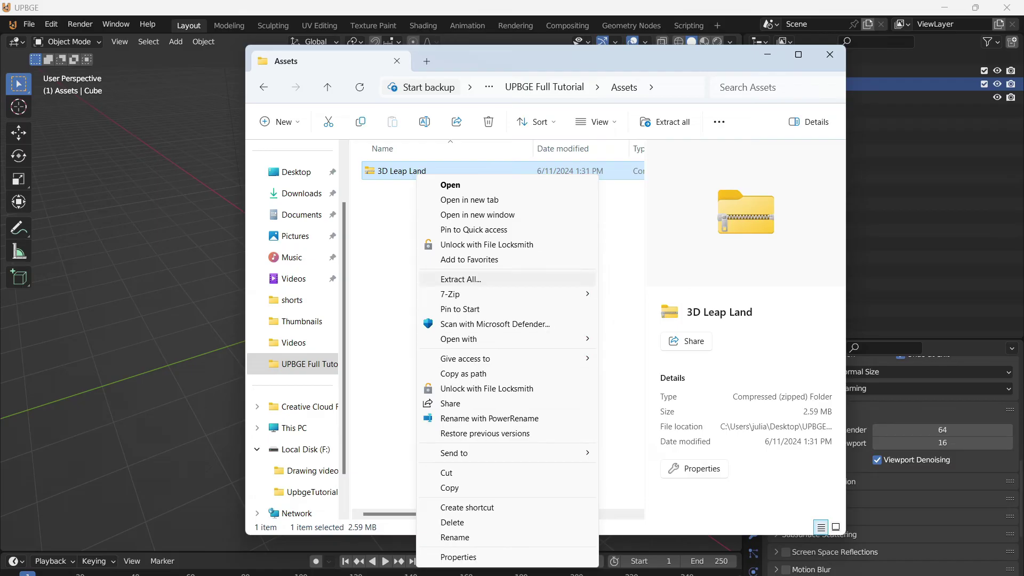
pyautogui.moveTo(450, 294)
pyautogui.click(641, 340)
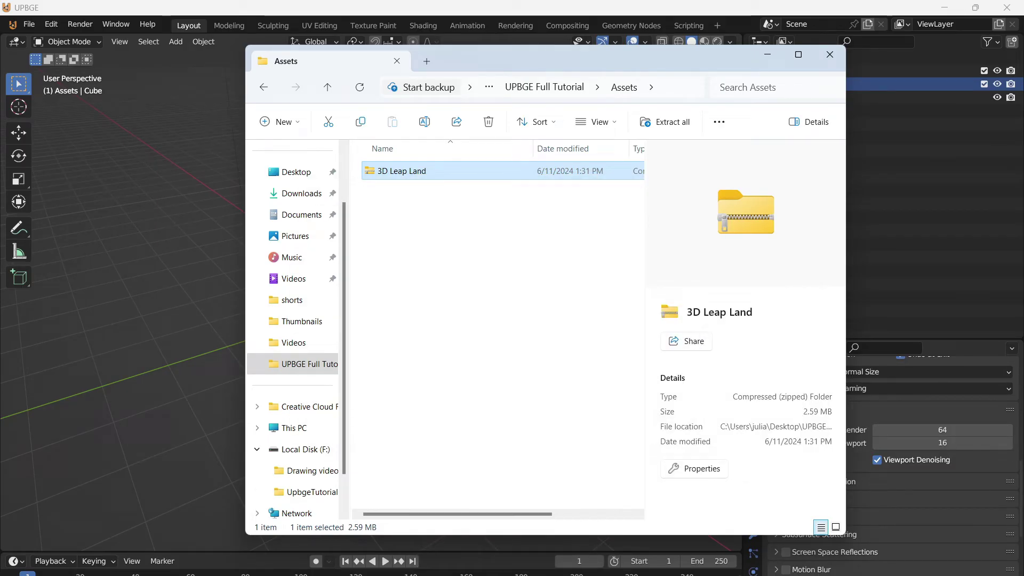
# Switch back to UPBGE and append the Decoration, Enemies, Ground, Items and Walls collections from kit.blend in the 3D Leap Land folder into Assets.
pyautogui.hotkey('alt', 'Tab')
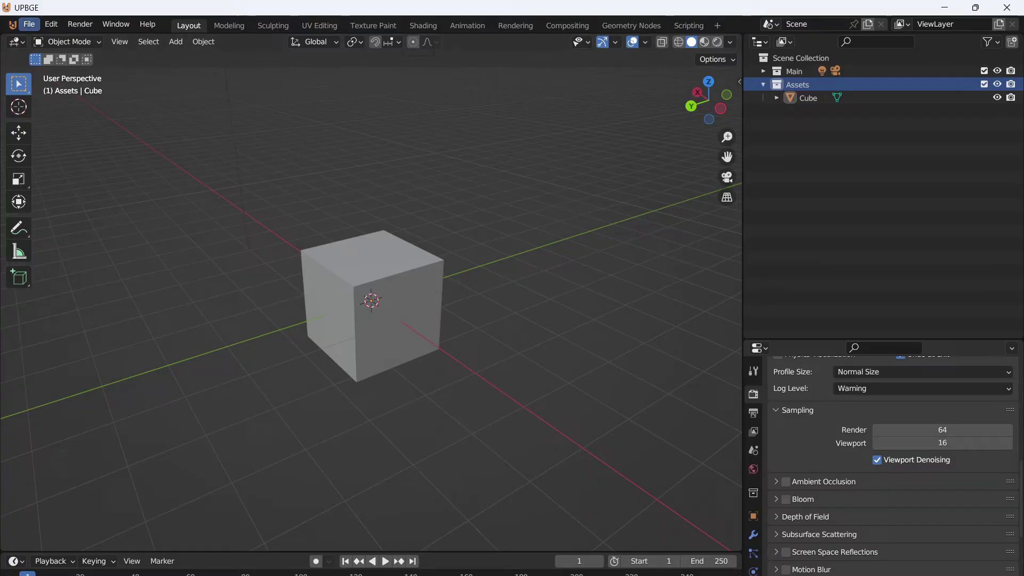
pyautogui.click(29, 24)
pyautogui.moveTo(52, 204)
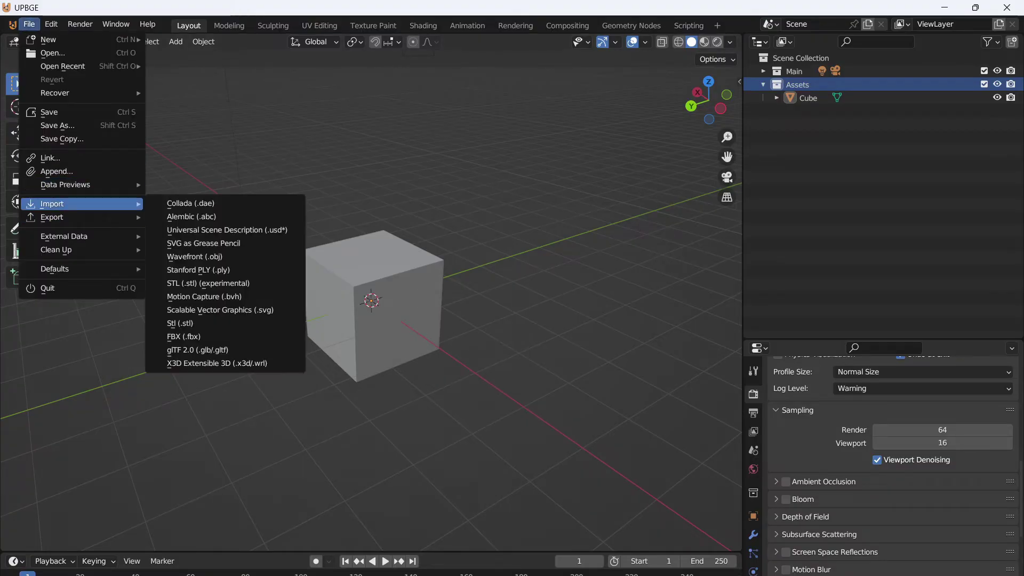
pyautogui.click(107, 171)
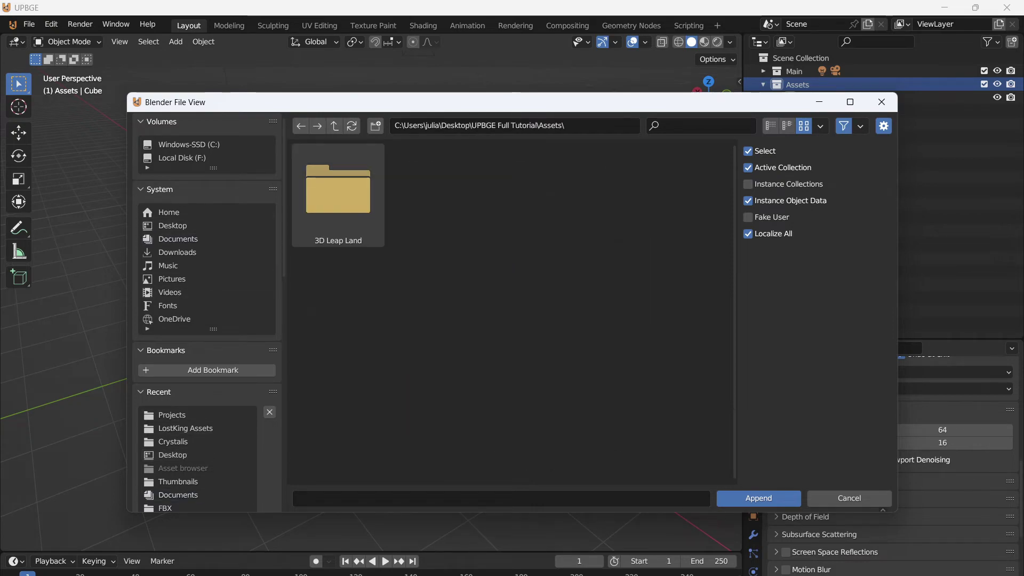
pyautogui.doubleClick(338, 194)
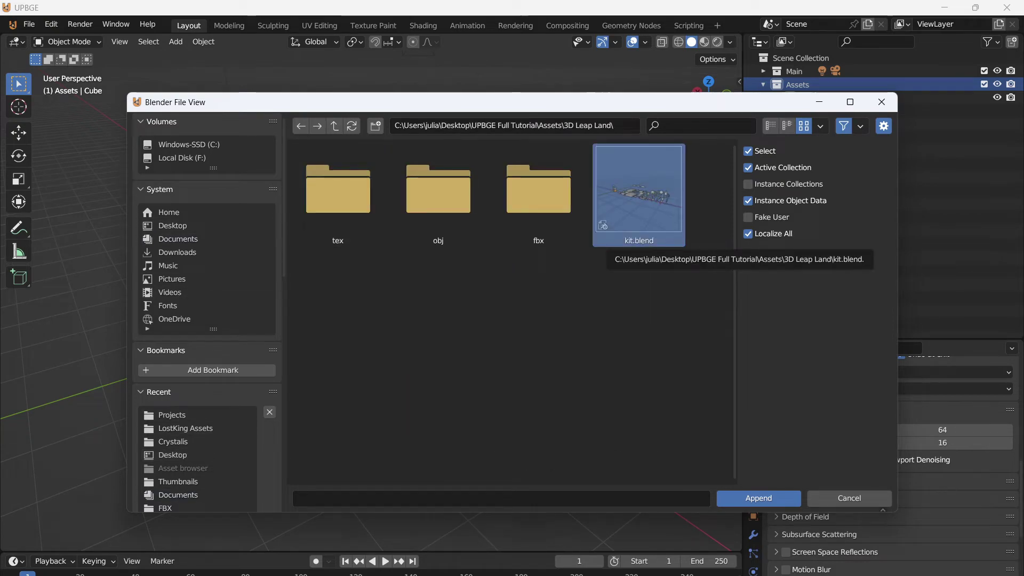
pyautogui.doubleClick(638, 195)
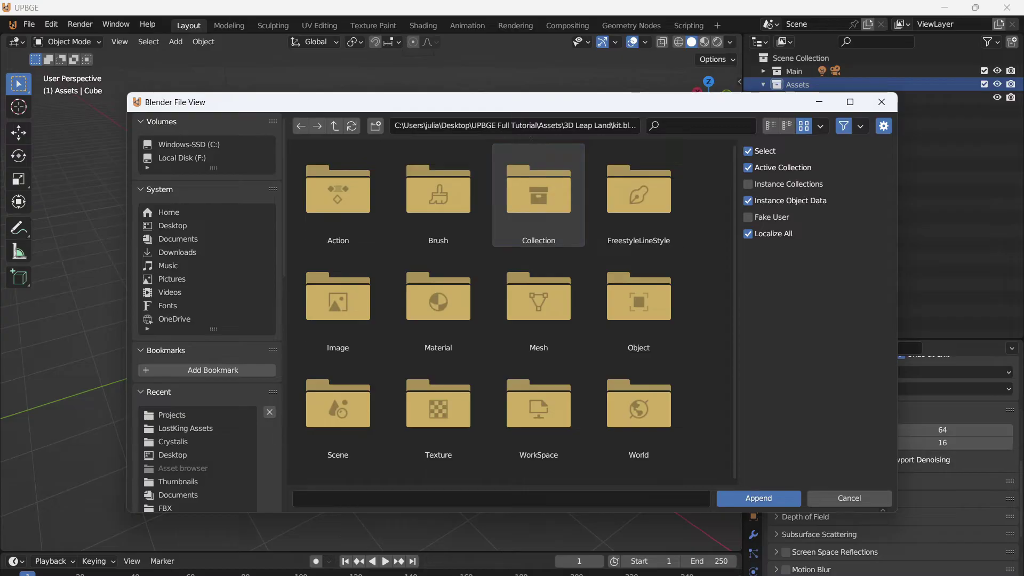
pyautogui.doubleClick(538, 194)
pyautogui.moveTo(307, 386); pyautogui.dragTo(667, 189)
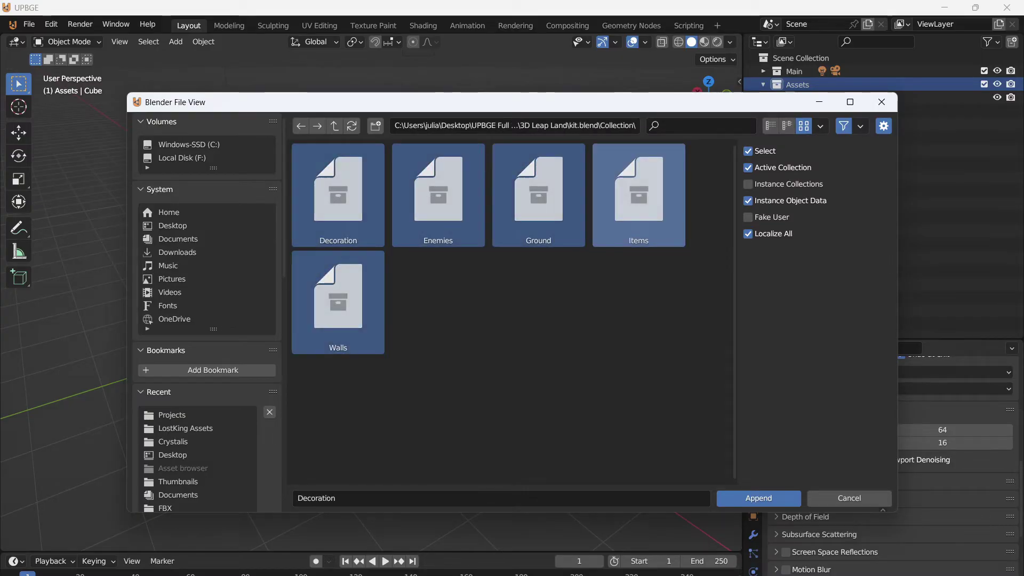
pyautogui.click(758, 497)
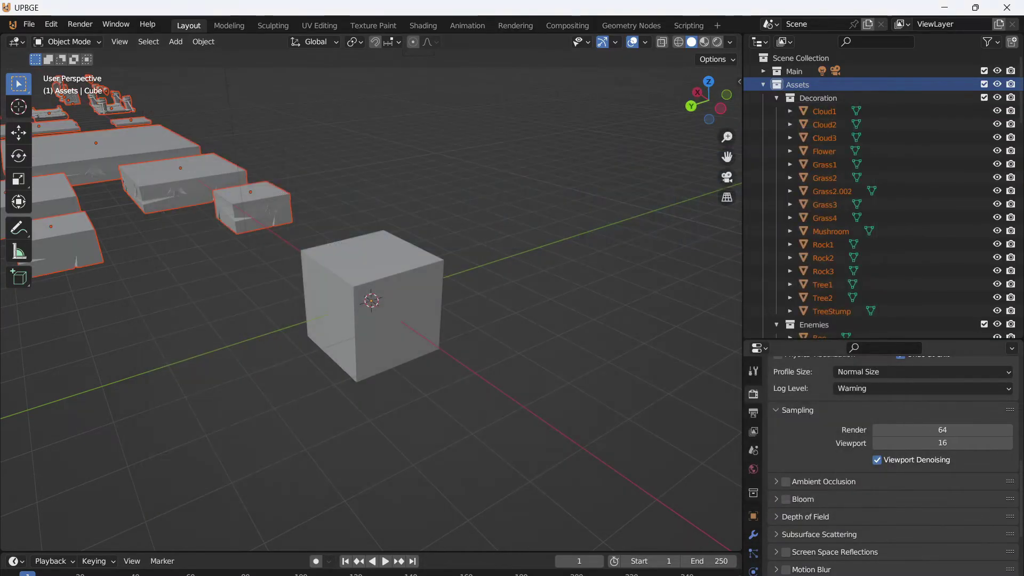
# Display the viewport in rendered shading and examine the appended assets and their materials.
pyautogui.scroll(-11, 372, 301)
pyautogui.moveTo(371, 301)
pyautogui.mouseDown(button='middle')
pyautogui.moveTo(552, 274)
pyautogui.moveTo(513, 299)
pyautogui.mouseUp(button='middle')
pyautogui.press('z')
pyautogui.scroll(-4, 371, 301)
pyautogui.scroll(4, 371, 300)
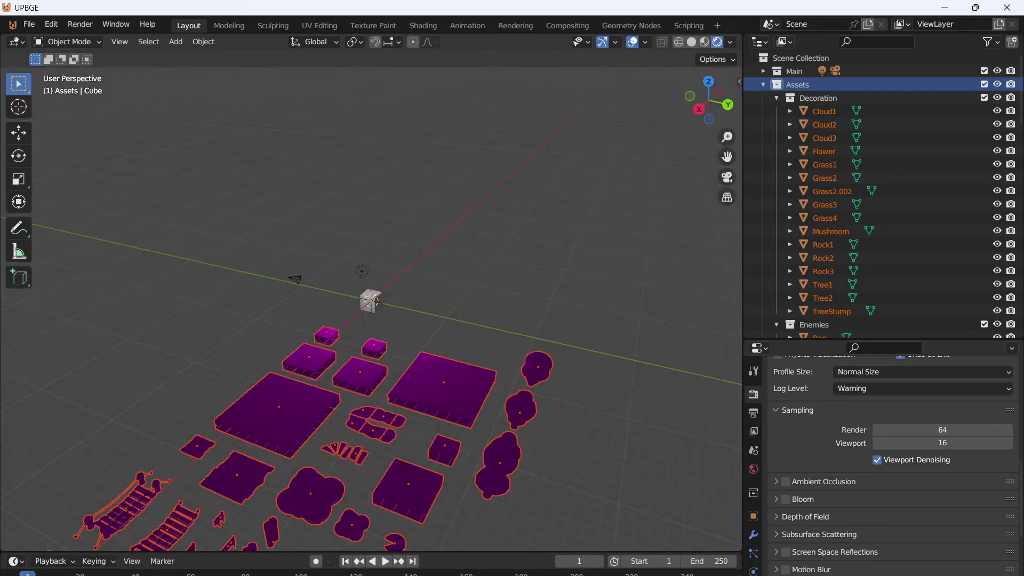
pyautogui.moveTo(295, 279); pyautogui.dragTo(318, 288, button='middle')
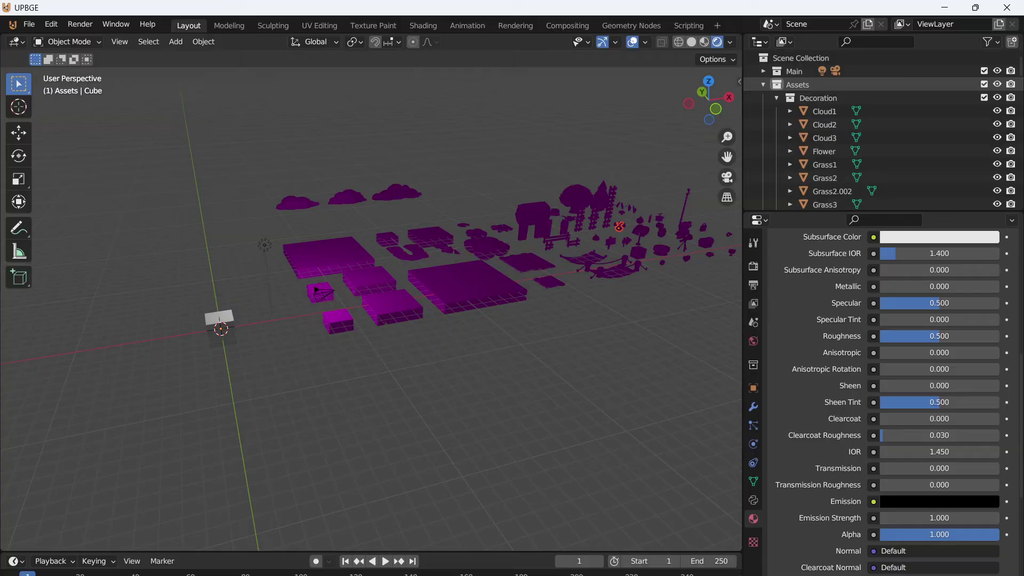
# Collapse the Decoration, Enemies, Ground, Items and Walls collections and delete the default cube from Assets.
pyautogui.scroll(-1, 880, 130)
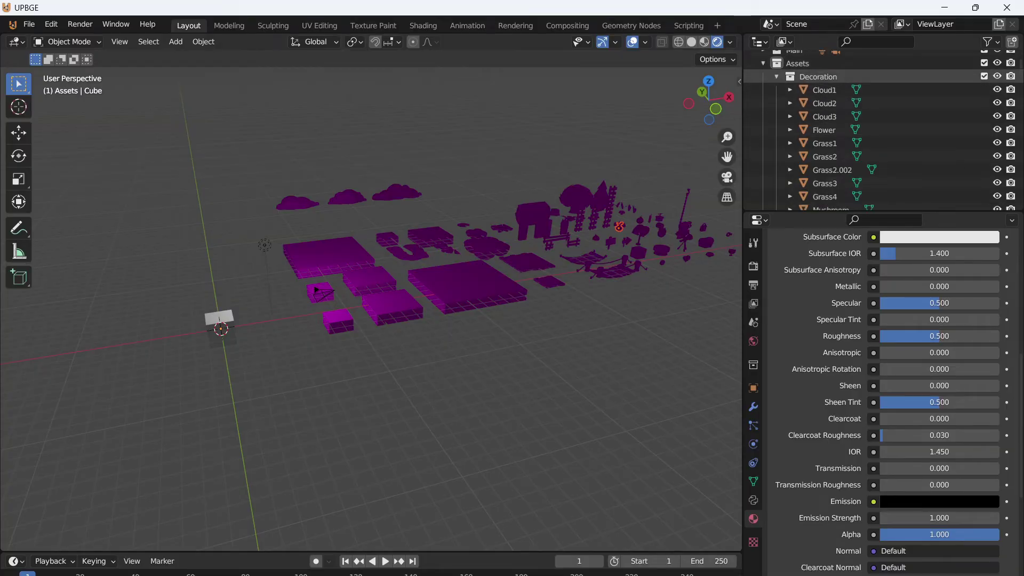
pyautogui.click(776, 76)
pyautogui.click(777, 90)
pyautogui.click(777, 90)
pyautogui.click(777, 103)
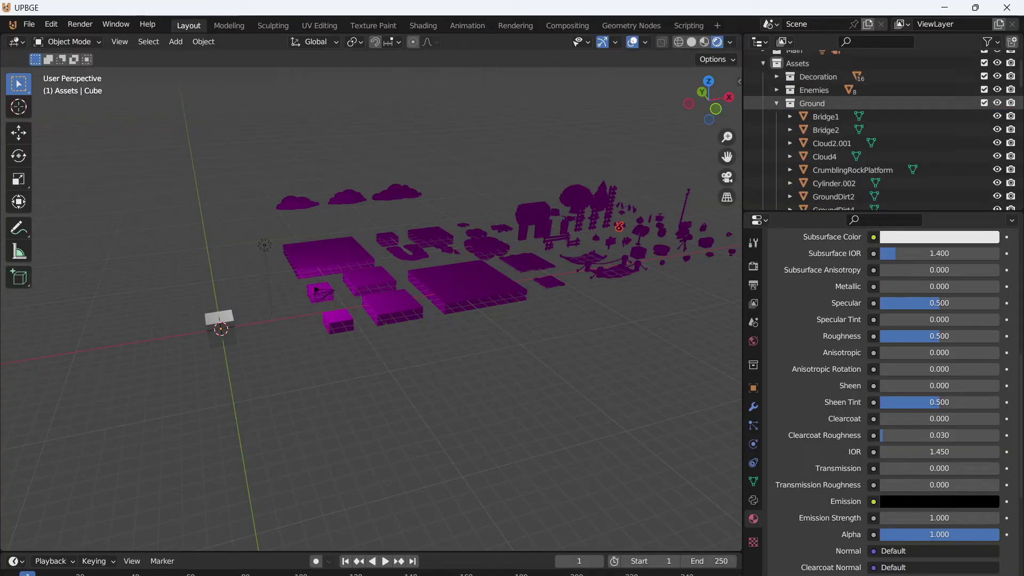
pyautogui.click(777, 103)
pyautogui.click(777, 117)
pyautogui.click(776, 117)
pyautogui.click(777, 131)
pyautogui.click(776, 130)
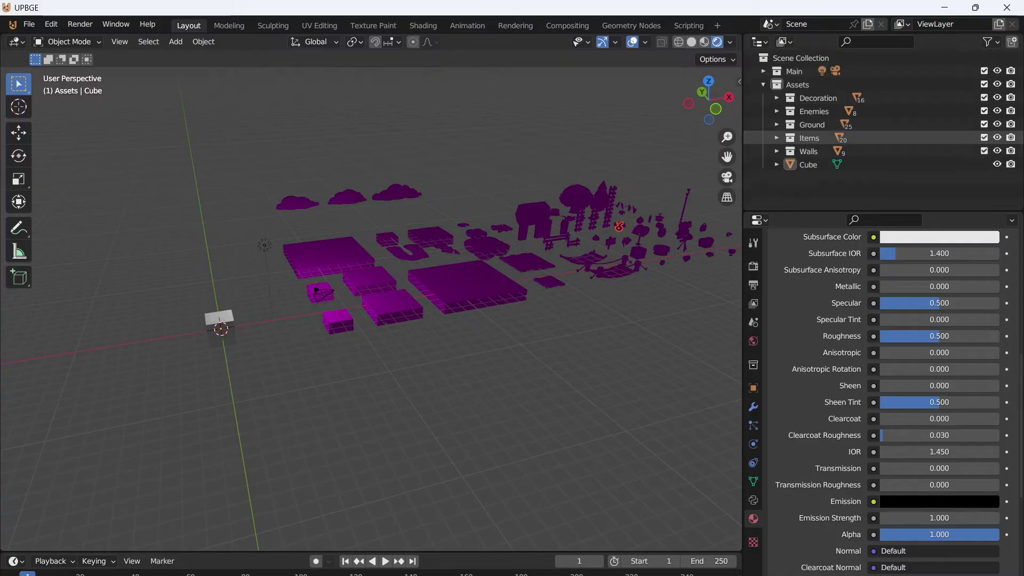
pyautogui.click(808, 164)
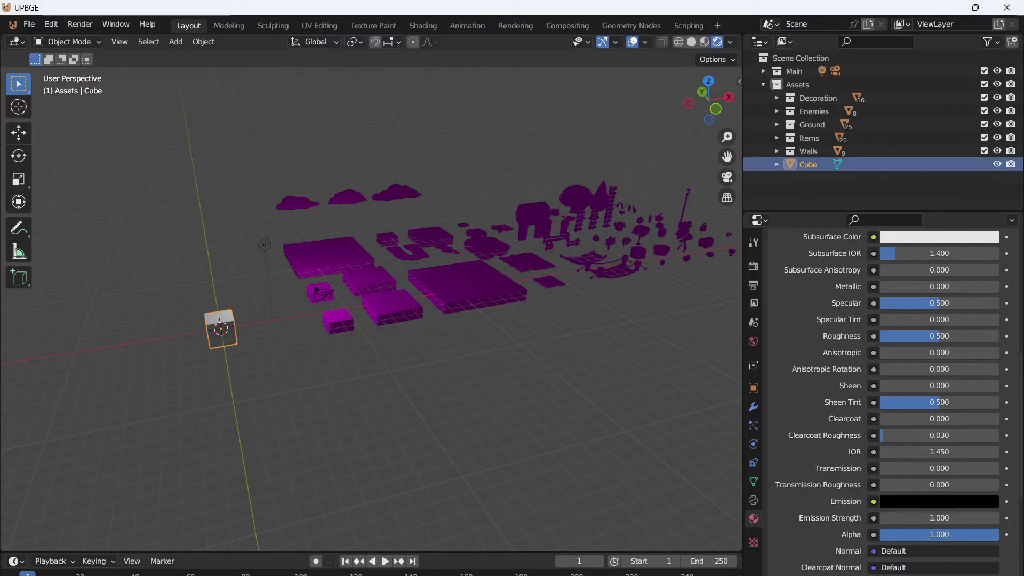
pyautogui.press('Delete')
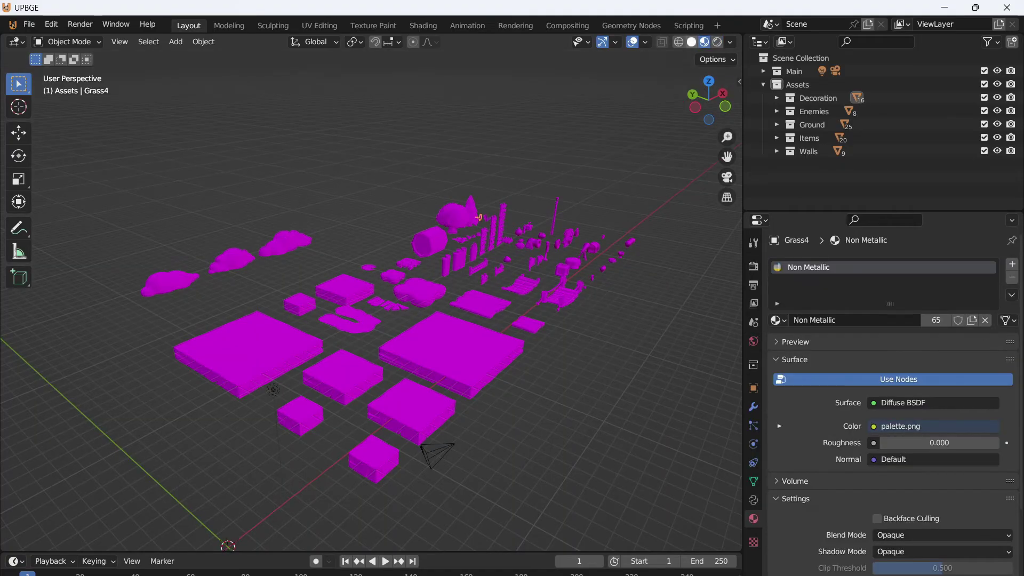
# Open the Shading workspace to examine the appended assets and the Non Metallic material nodes of Grass4.
pyautogui.scroll(-2, 371, 292)
pyautogui.moveTo(371, 292); pyautogui.dragTo(302, 309, button='middle')
pyautogui.scroll(2, 368, 292)
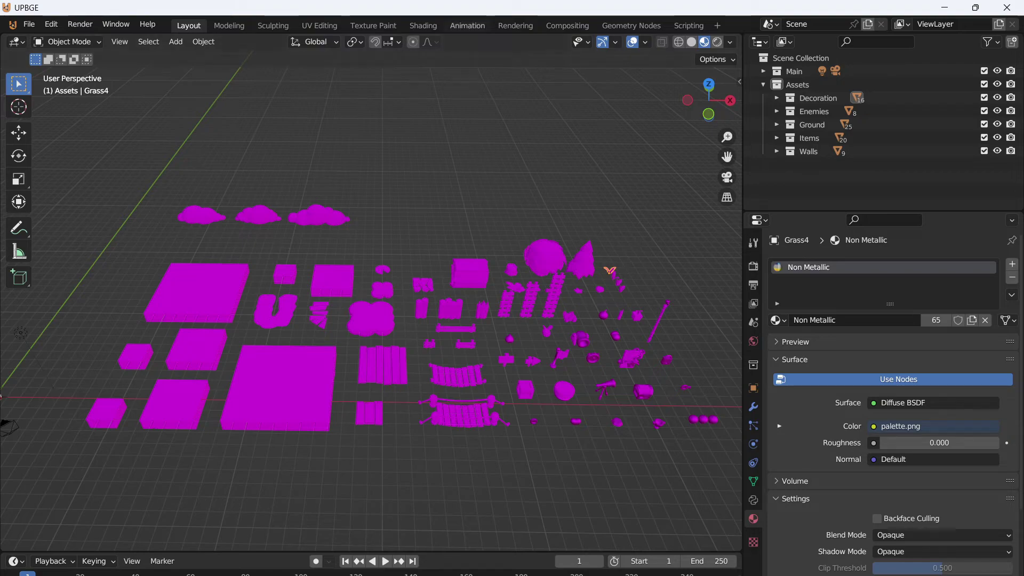
pyautogui.click(423, 25)
pyautogui.scroll(-4, 501, 209)
pyautogui.moveTo(459, 209); pyautogui.dragTo(544, 218, button='middle')
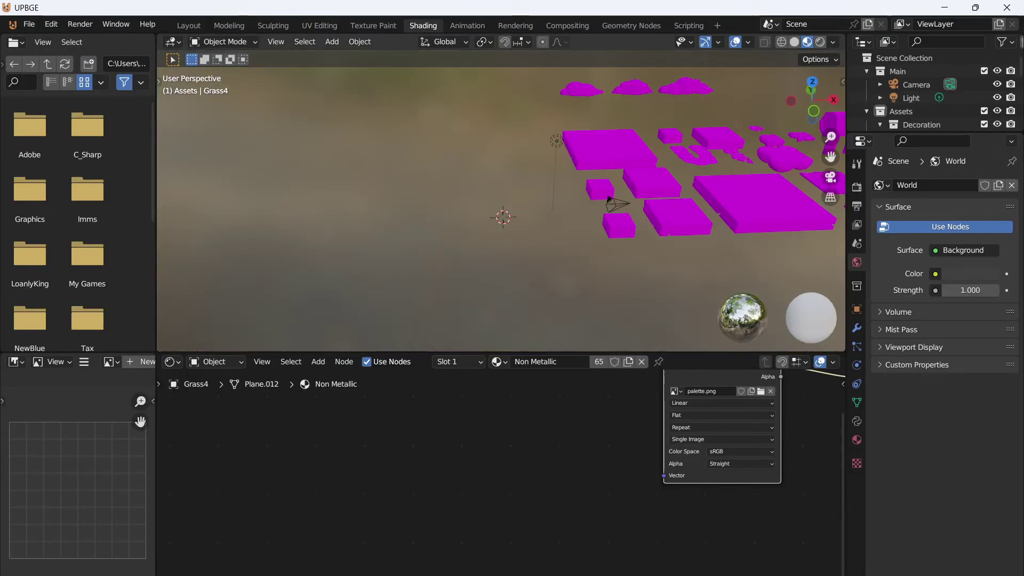
# Load palette.png from the tex folder of 3D Leap Land into the image texture of GroundGrass8's Non Metallic material.
pyautogui.moveTo(667, 415); pyautogui.dragTo(475, 539, button='middle')
pyautogui.click(763, 204)
pyautogui.moveTo(595, 543); pyautogui.dragTo(477, 499, button='middle')
pyautogui.scroll(-1, 477, 499)
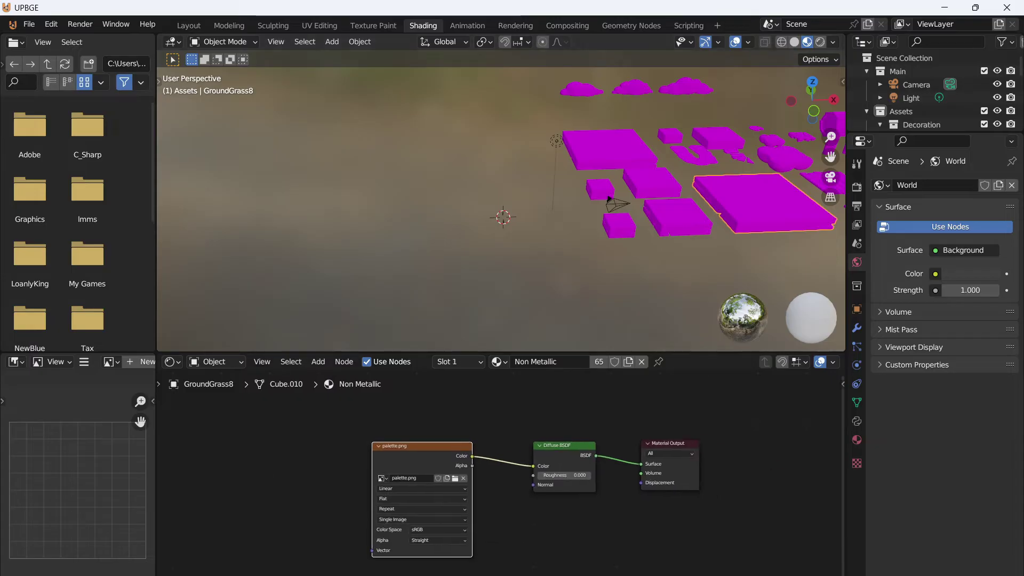
pyautogui.scroll(5, 476, 499)
pyautogui.click(238, 445)
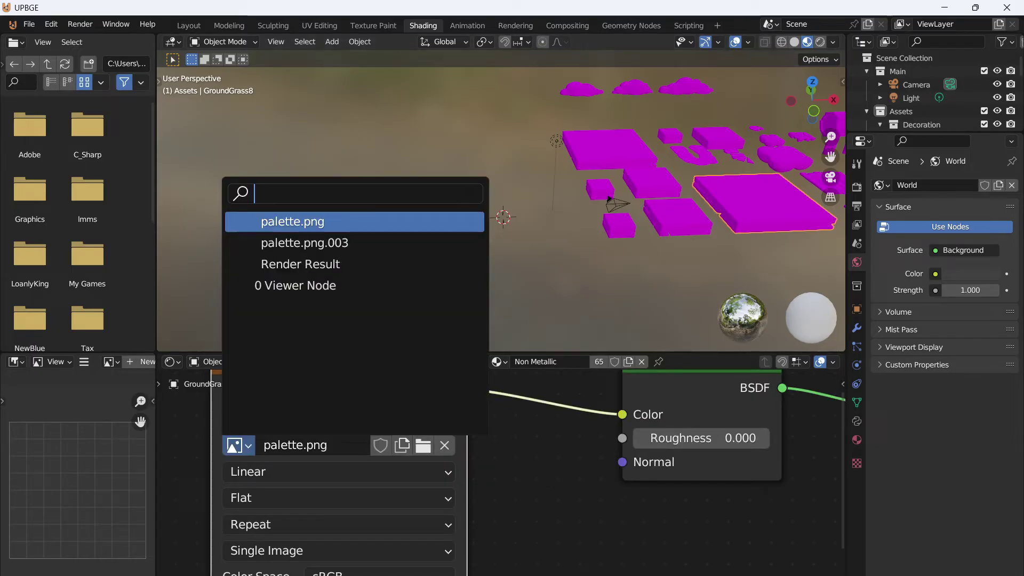
pyautogui.click(423, 444)
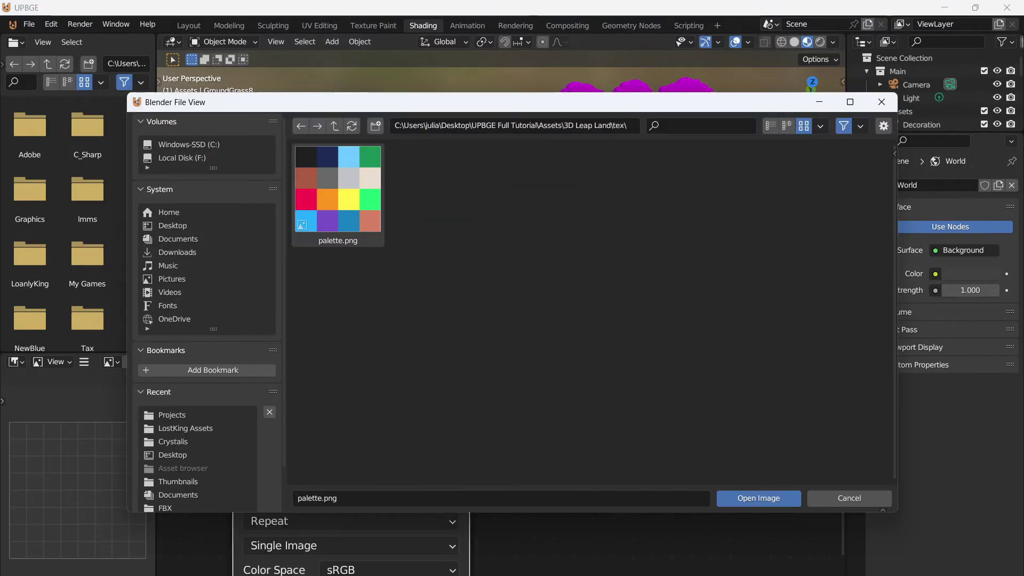
pyautogui.doubleClick(338, 195)
pyautogui.scroll(-3, 501, 209)
pyautogui.scroll(4, 550, 202)
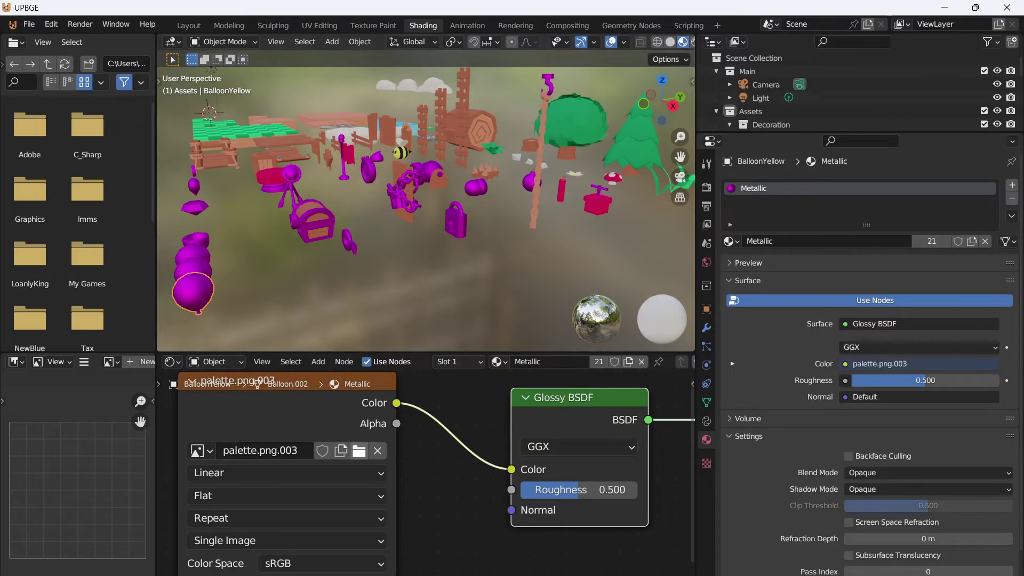
# Load palette.png into the image texture of BalloonYellow's Metallic material and check the coloured assets.
pyautogui.click(359, 451)
pyautogui.doubleClick(338, 198)
pyautogui.doubleClick(338, 198)
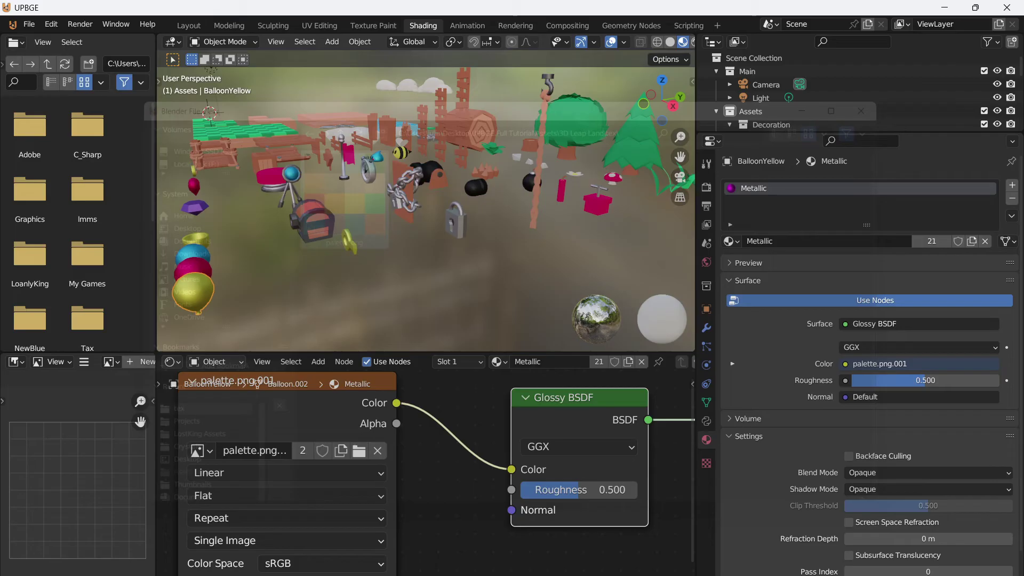
pyautogui.moveTo(405, 208); pyautogui.dragTo(456, 225, button='middle')
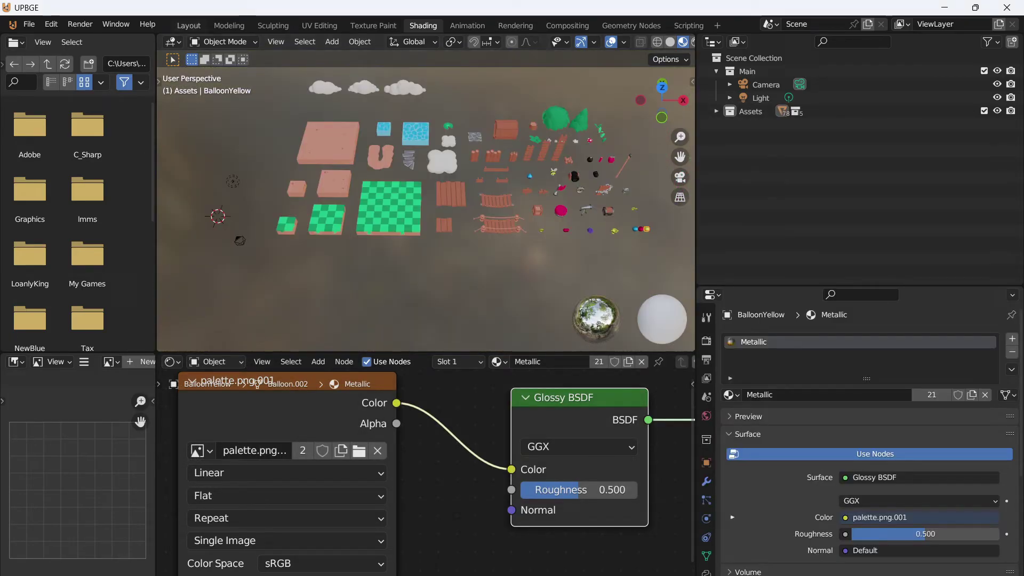
# Return to the Layout workspace, split the 3D viewport horizontally and make the lower area an Asset Browser.
pyautogui.click(189, 25)
pyautogui.scroll(-4, 373, 299)
pyautogui.moveTo(405, 314); pyautogui.dragTo(469, 303, button='middle')
pyautogui.scroll(2, 469, 304)
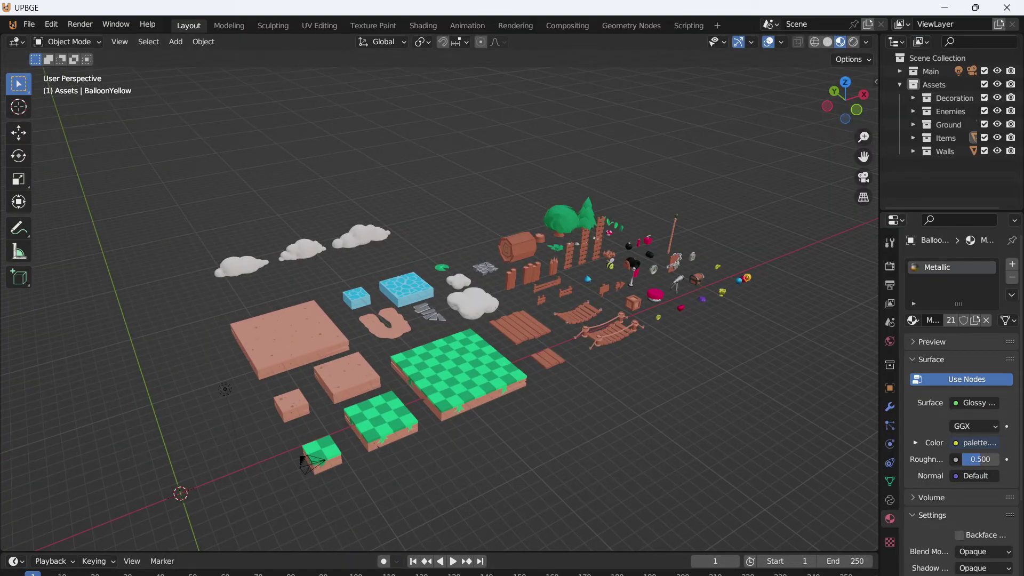
pyautogui.moveTo(3, 36); pyautogui.dragTo(13, 333)
pyautogui.click(16, 342)
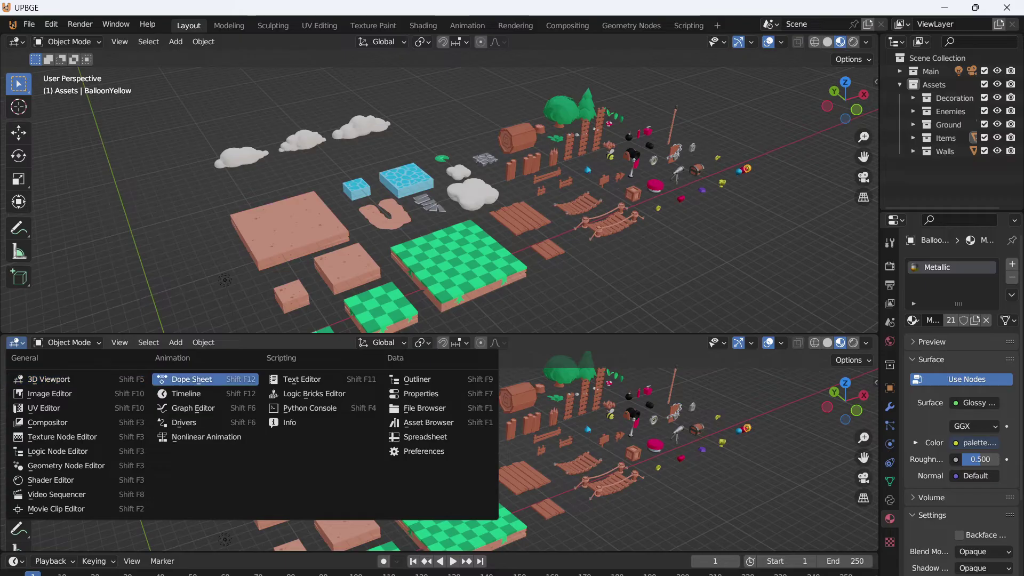
pyautogui.click(426, 423)
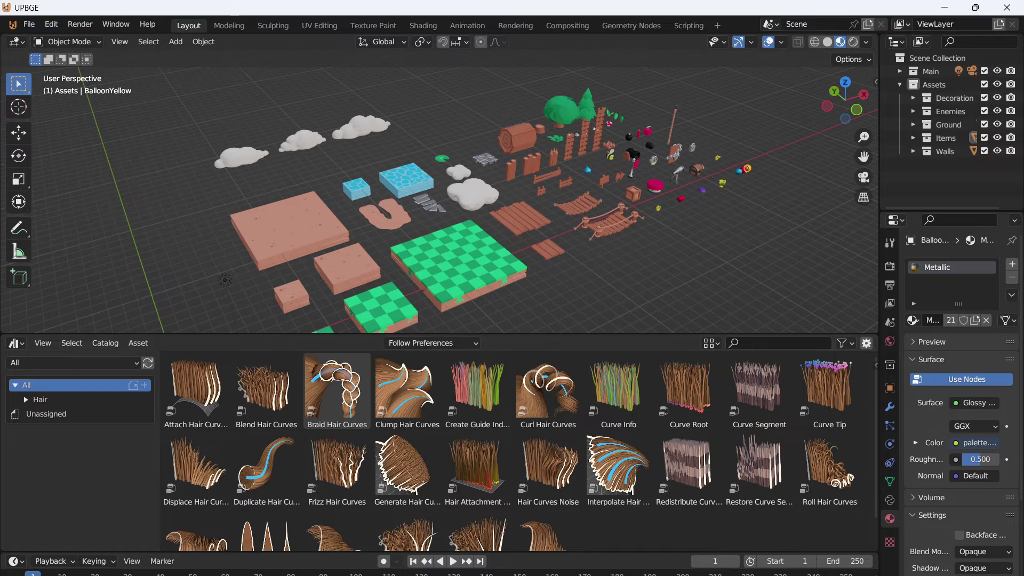
# Set the User Library asset path in the preferences to a new folder named Game inside UPBGE Full Tutorial.
pyautogui.click(51, 24)
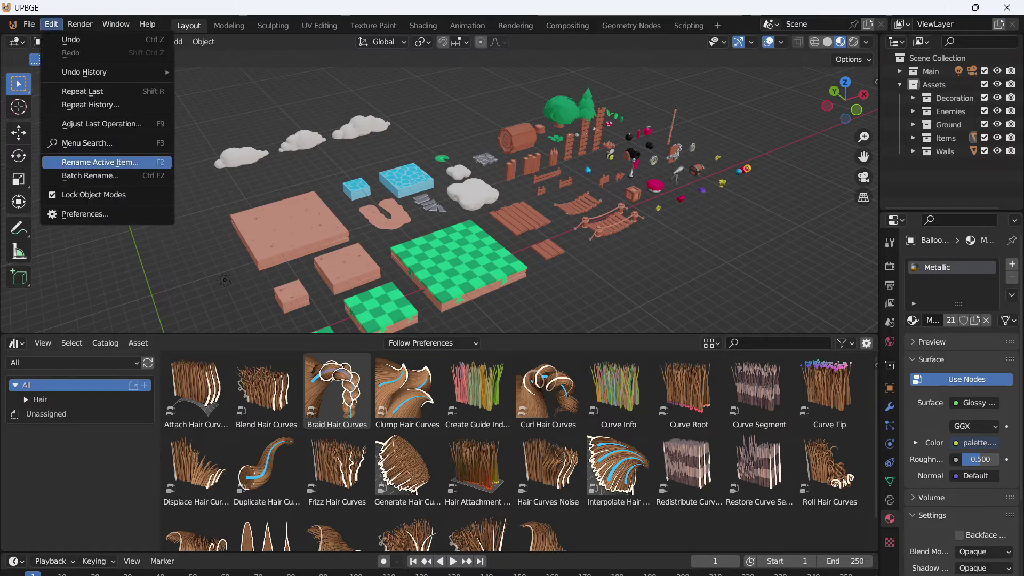
pyautogui.click(64, 214)
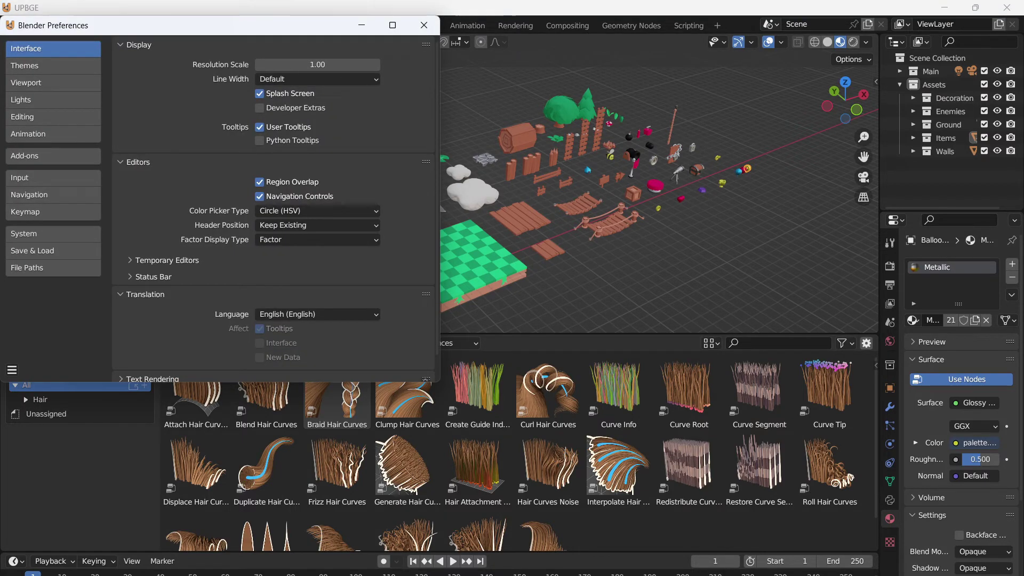
pyautogui.click(52, 267)
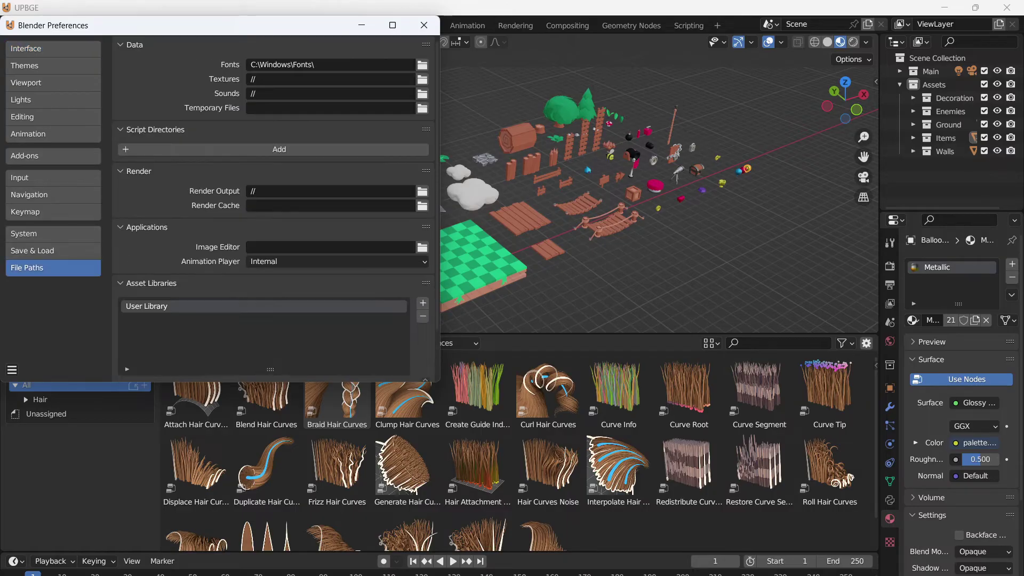
pyautogui.scroll(-3, 275, 213)
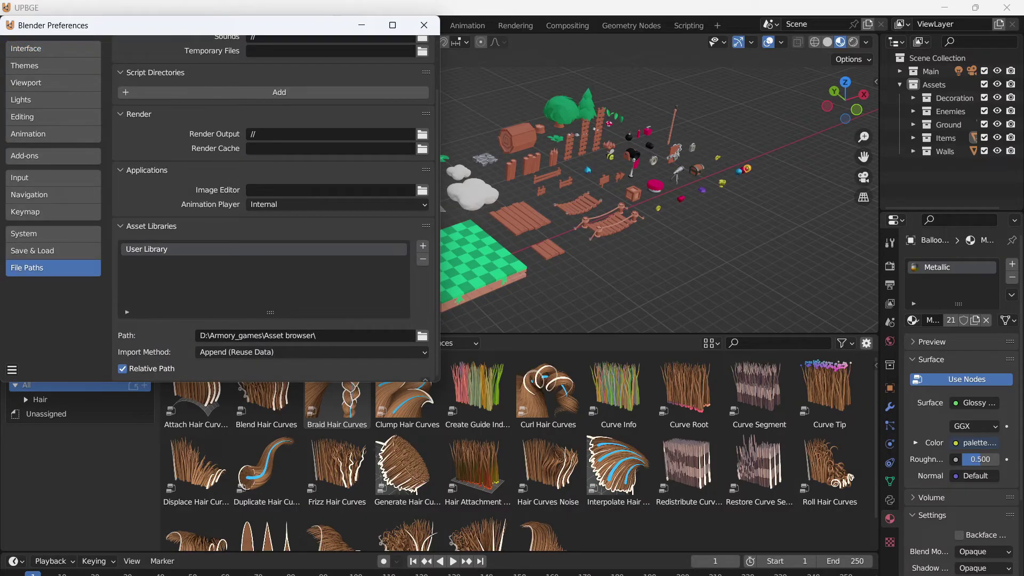
pyautogui.click(422, 335)
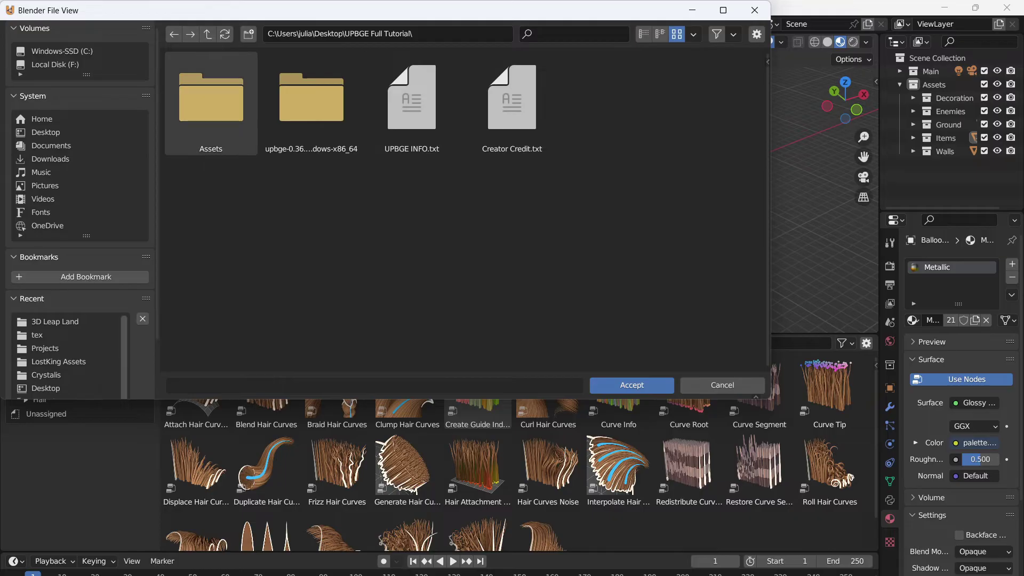
pyautogui.press('i')
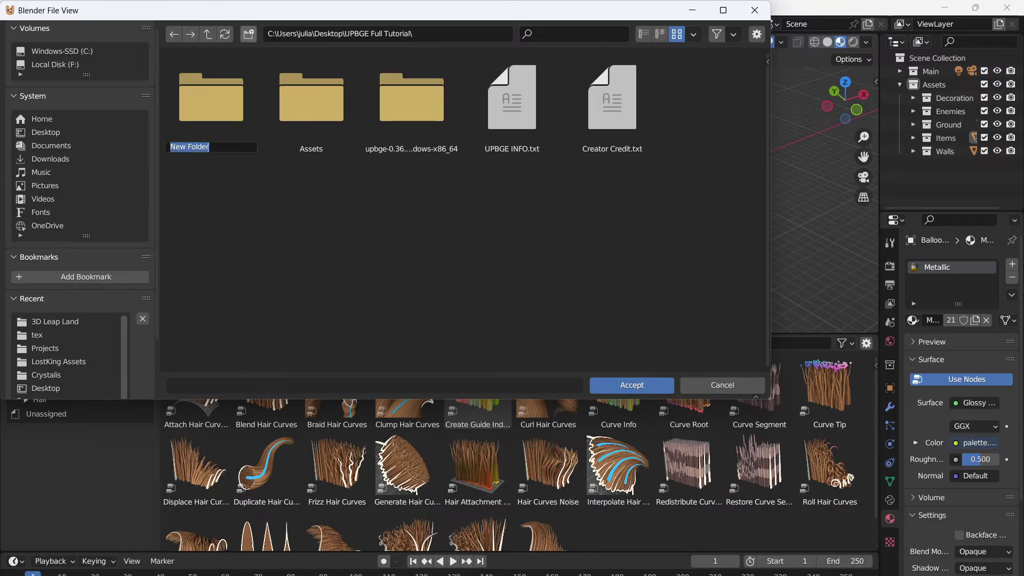
pyautogui.write('Game')
pyautogui.press('Return')
pyautogui.click(631, 384)
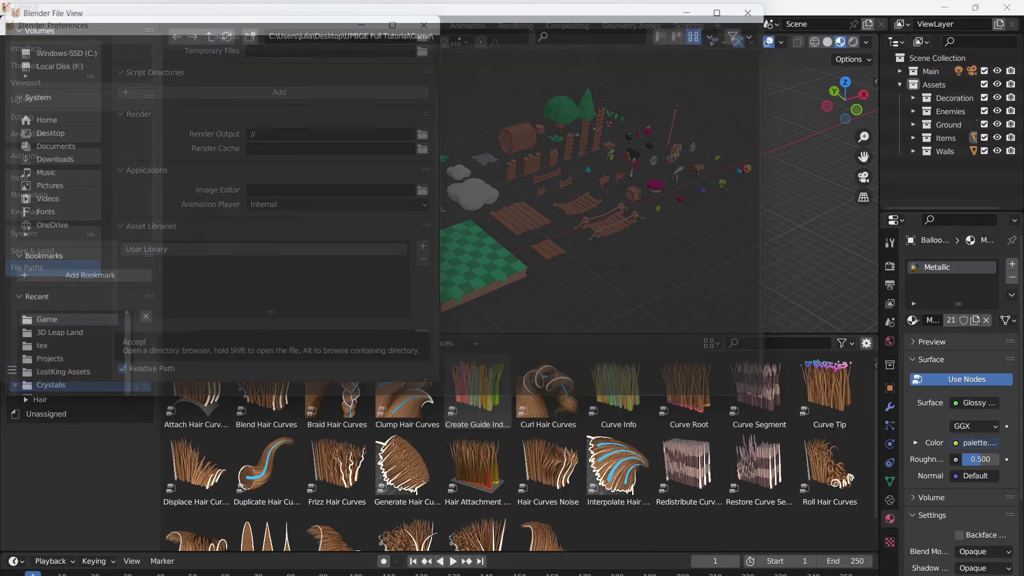
pyautogui.rightClick(605, 379)
pyautogui.click(605, 379)
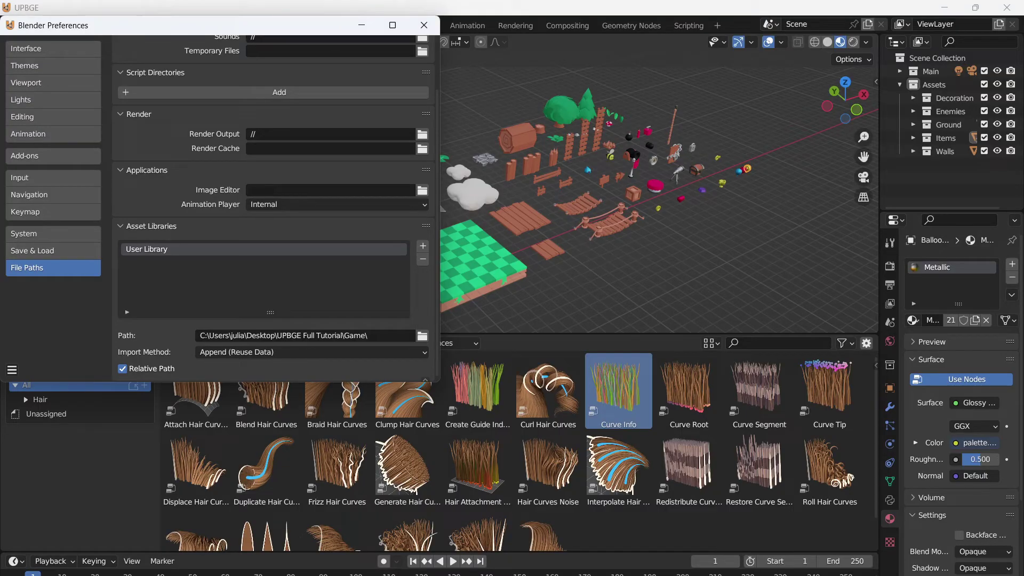
pyautogui.click(11, 369)
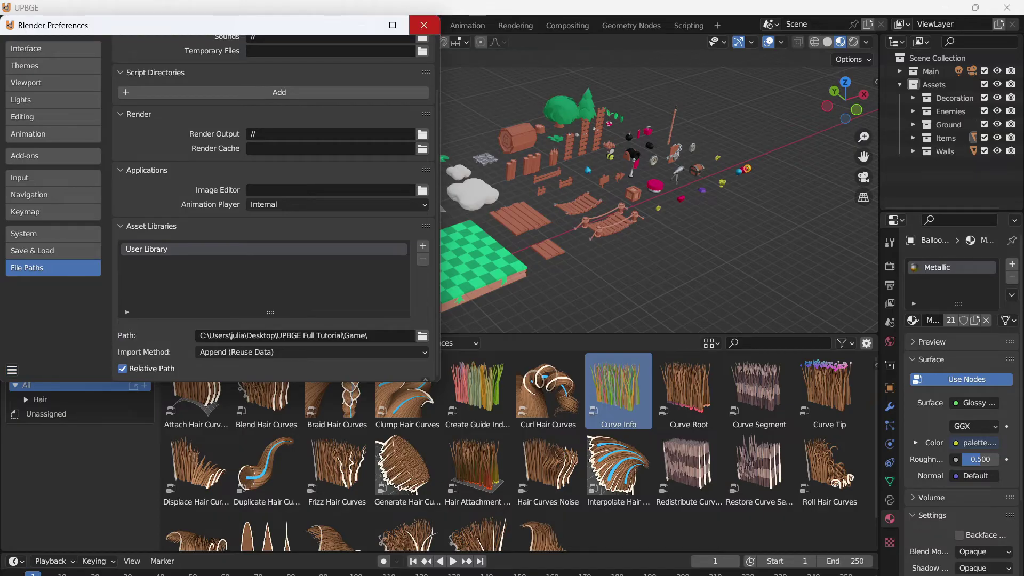
pyautogui.click(424, 25)
# Save the project as Tutorial Game in the Game folder of UPBGE Full Tutorial.
pyautogui.scroll(-6, 439, 184)
pyautogui.scroll(4, 440, 183)
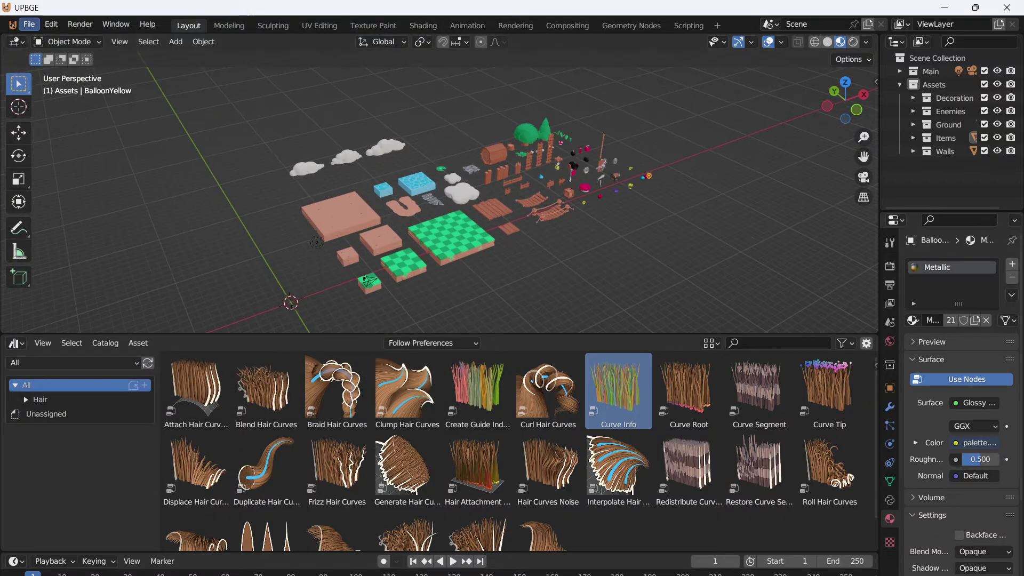
pyautogui.click(29, 24)
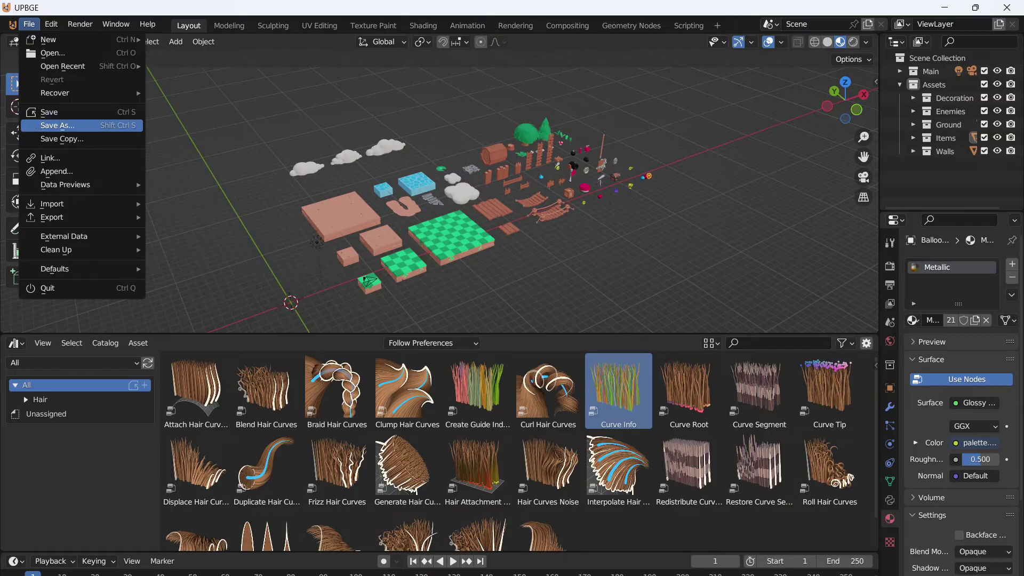
pyautogui.click(49, 112)
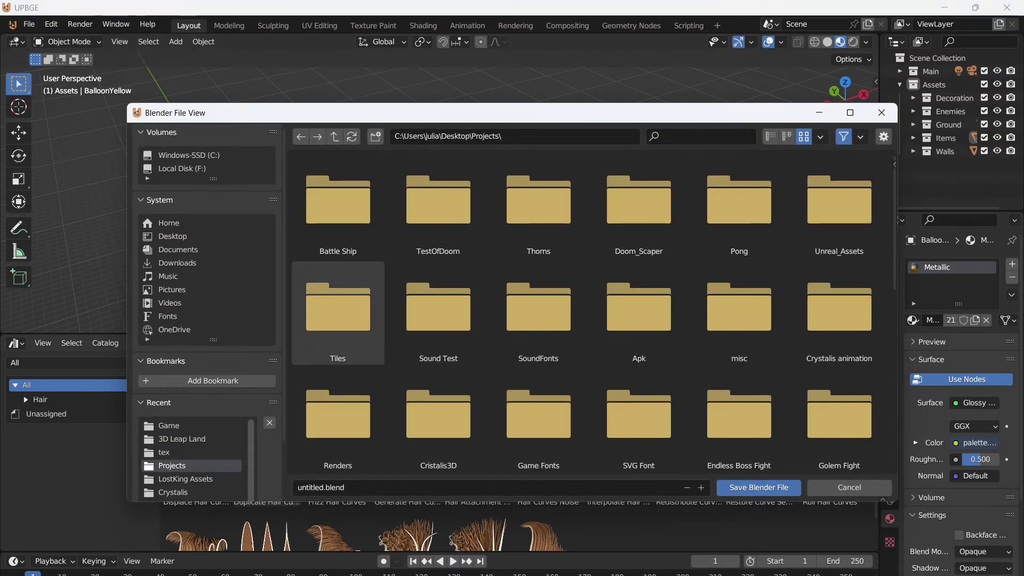
pyautogui.scroll(-2, 338, 421)
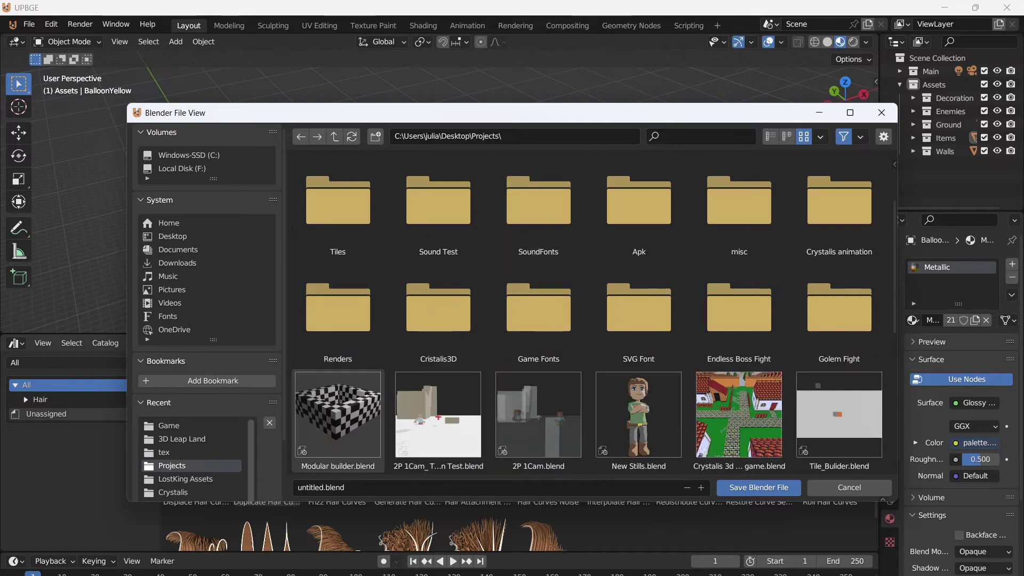
pyautogui.click(176, 425)
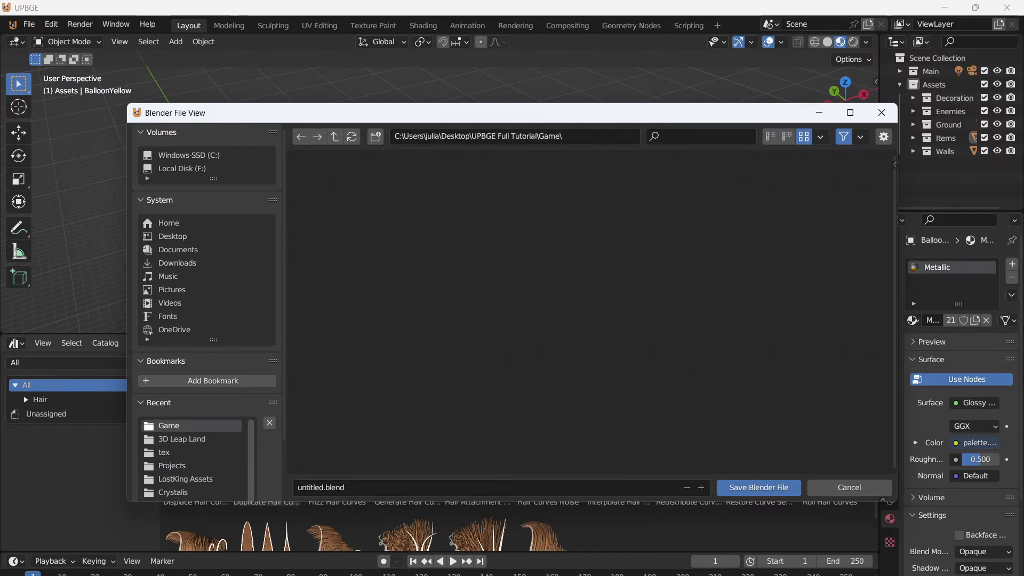
pyautogui.click(334, 136)
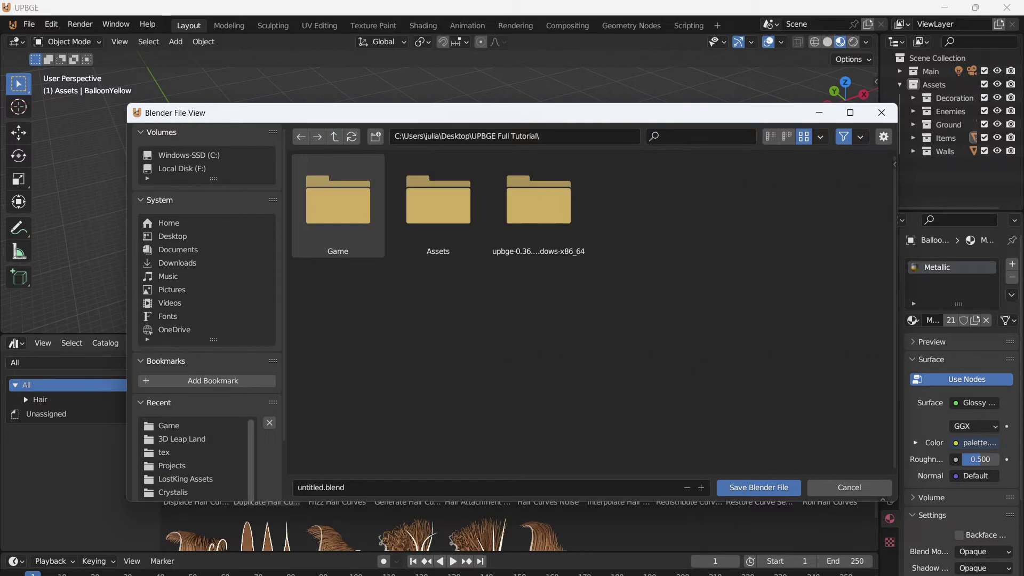
pyautogui.doubleClick(338, 205)
pyautogui.click(320, 487)
pyautogui.write('Tutorial Game')
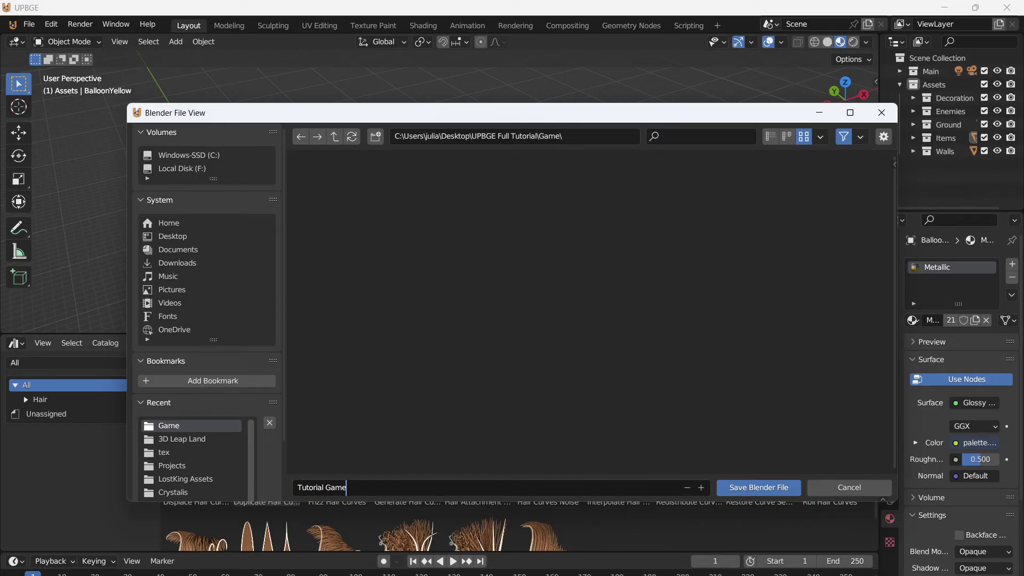
pyautogui.press('Return')
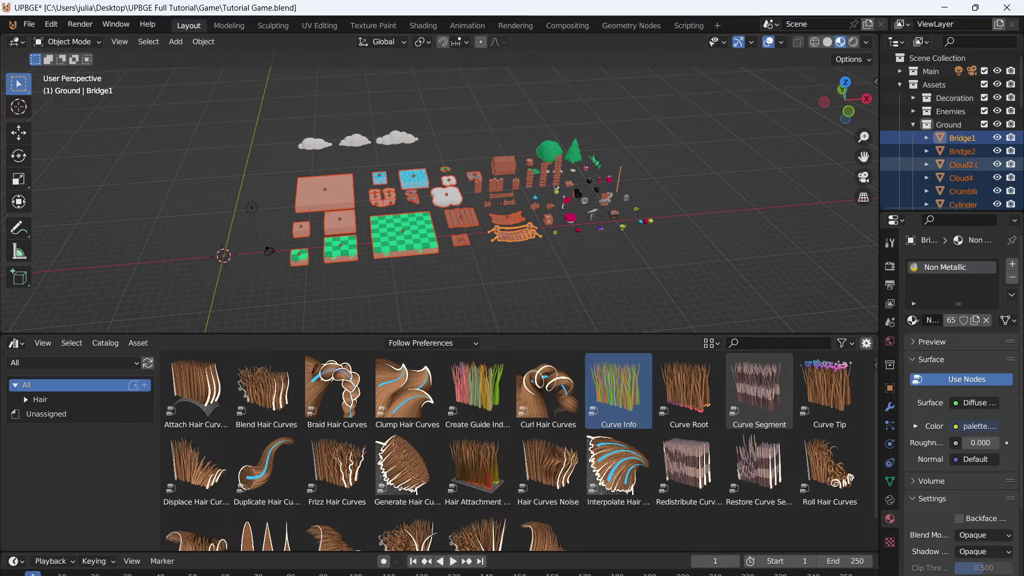
# Mark the Ground collection's objects as assets and limit the Asset Browser to the Current File library.
pyautogui.rightClick(955, 164)
pyautogui.moveTo(906, 316)
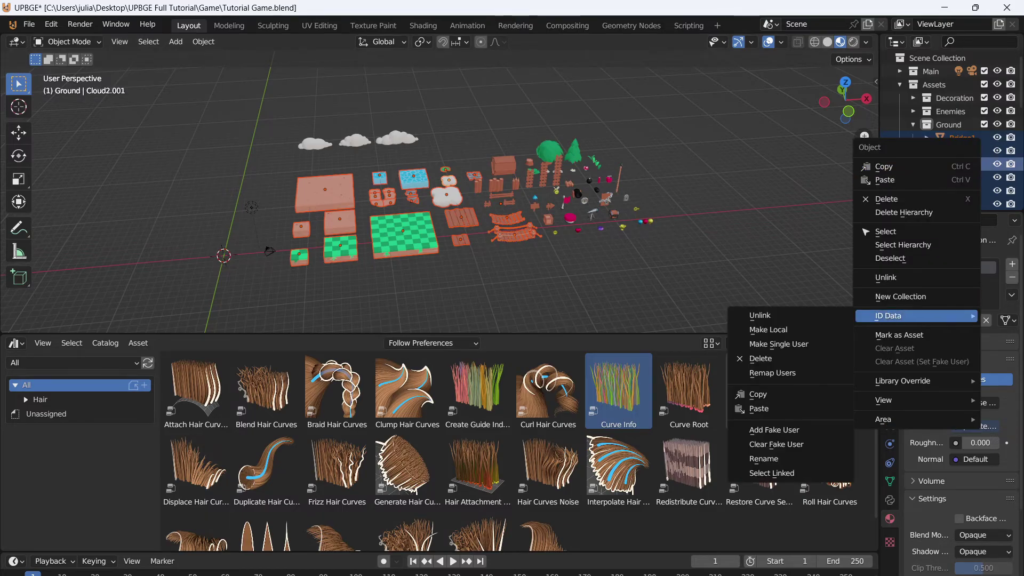
pyautogui.click(899, 335)
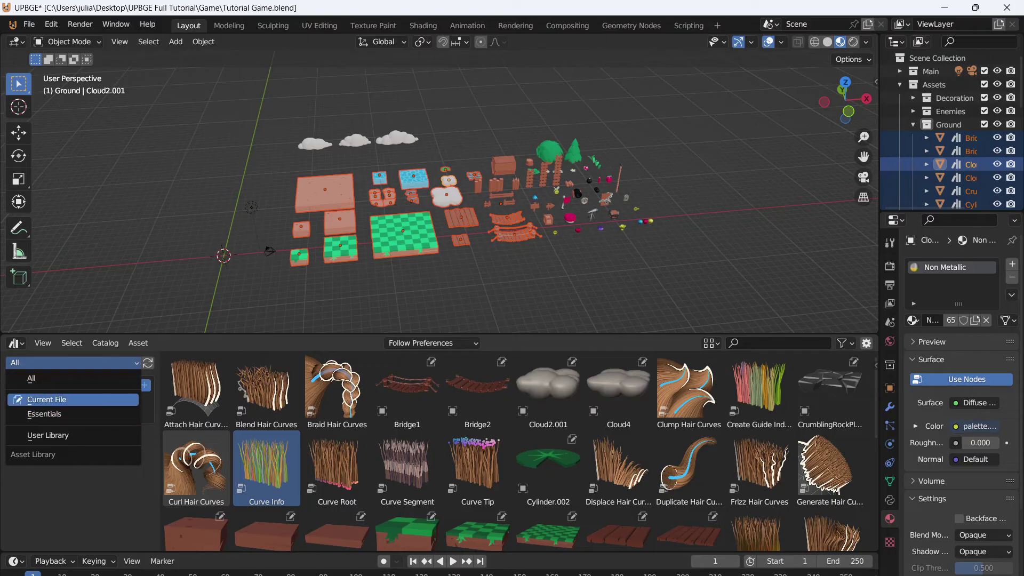
pyautogui.click(47, 400)
pyautogui.scroll(-2, 618, 406)
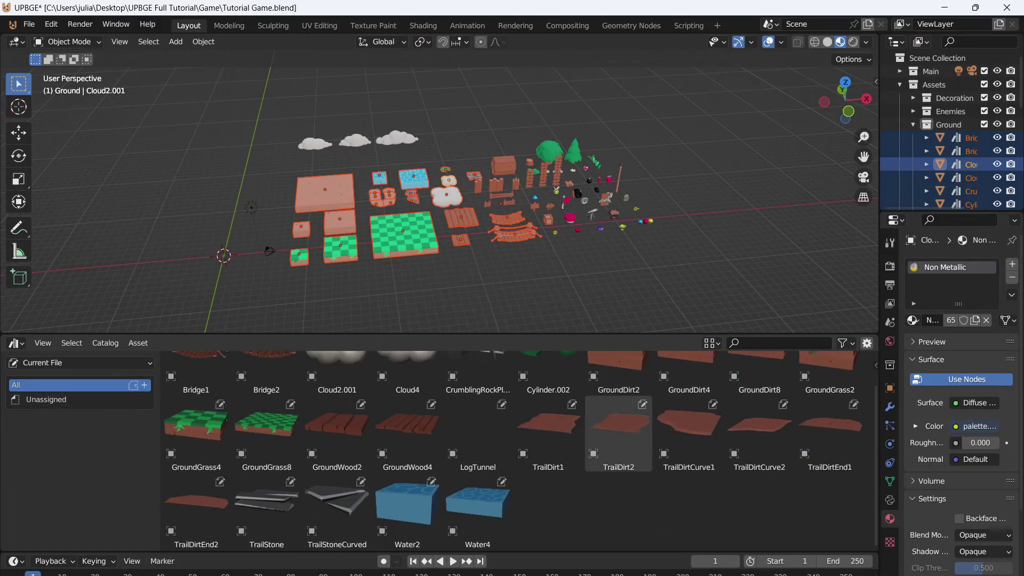
pyautogui.scroll(2, 517, 450)
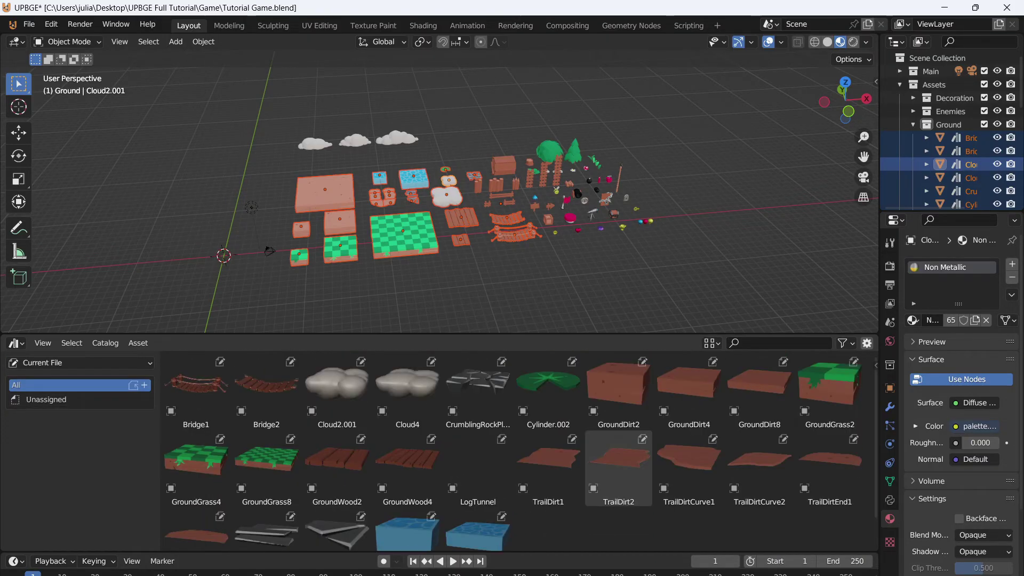
pyautogui.scroll(-2, 587, 453)
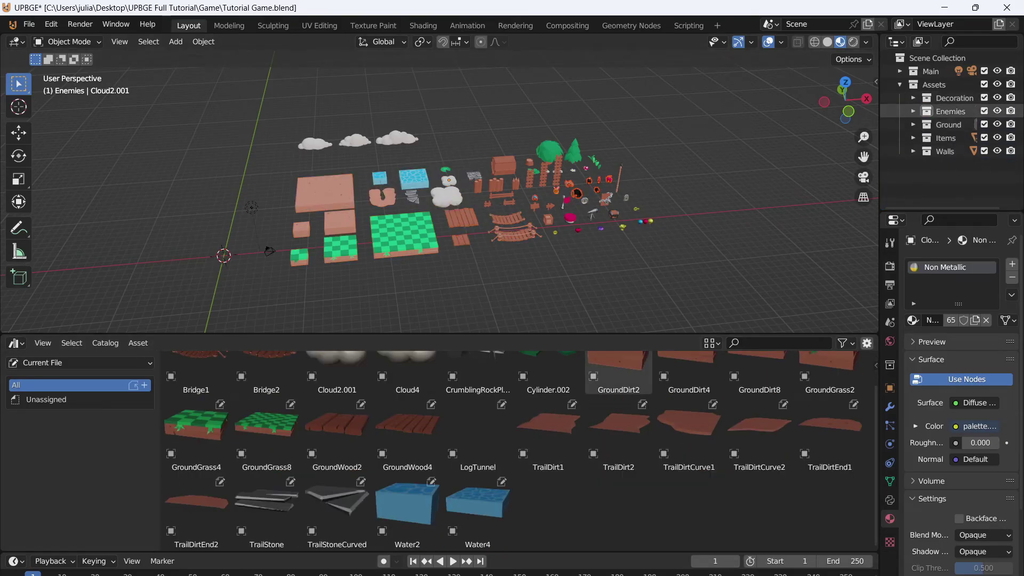
# Select all objects of the Enemies collection and mark them as assets.
pyautogui.click(913, 111)
pyautogui.rightClick(947, 150)
pyautogui.click(908, 219)
pyautogui.click(912, 110)
# Select all objects of the Decoration collection, mark them as assets and collapse the collection.
pyautogui.click(913, 97)
pyautogui.rightClick(955, 97)
pyautogui.click(933, 155)
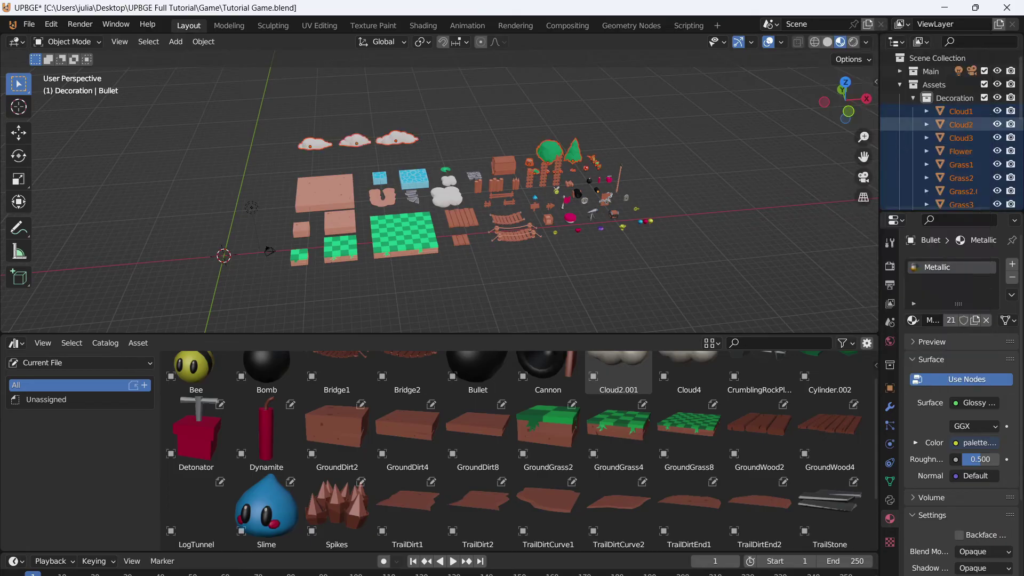
pyautogui.rightClick(962, 121)
pyautogui.click(908, 219)
pyautogui.click(913, 97)
# Select all objects of the Items collection and mark them as assets.
pyautogui.click(913, 137)
pyautogui.rightClick(955, 138)
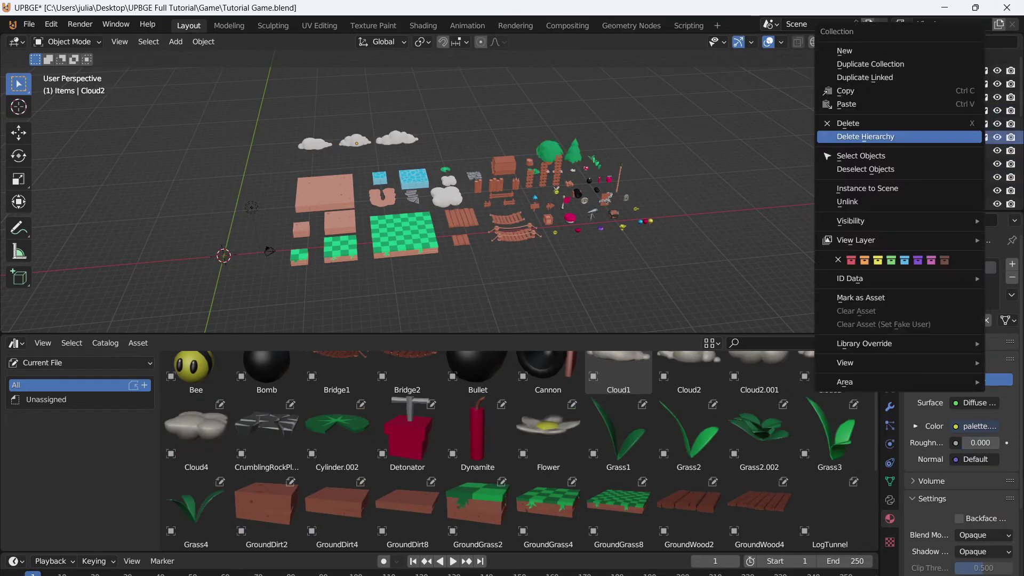
pyautogui.click(933, 155)
pyautogui.rightClick(963, 163)
pyautogui.click(906, 220)
# Select all objects of the Walls collection and mark them as assets.
pyautogui.rightClick(928, 160)
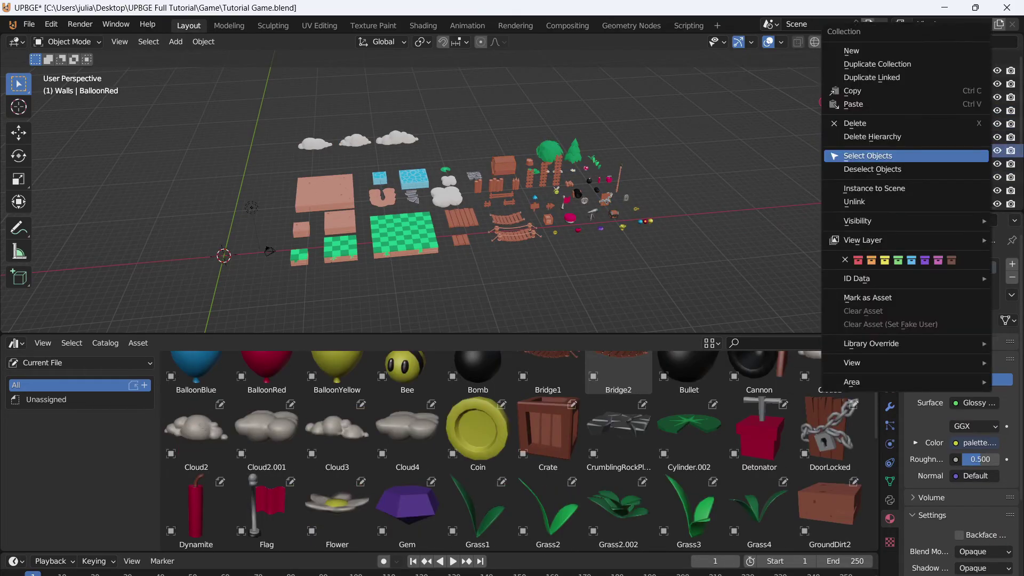
pyautogui.click(885, 160)
pyautogui.rightClick(906, 181)
pyautogui.click(906, 219)
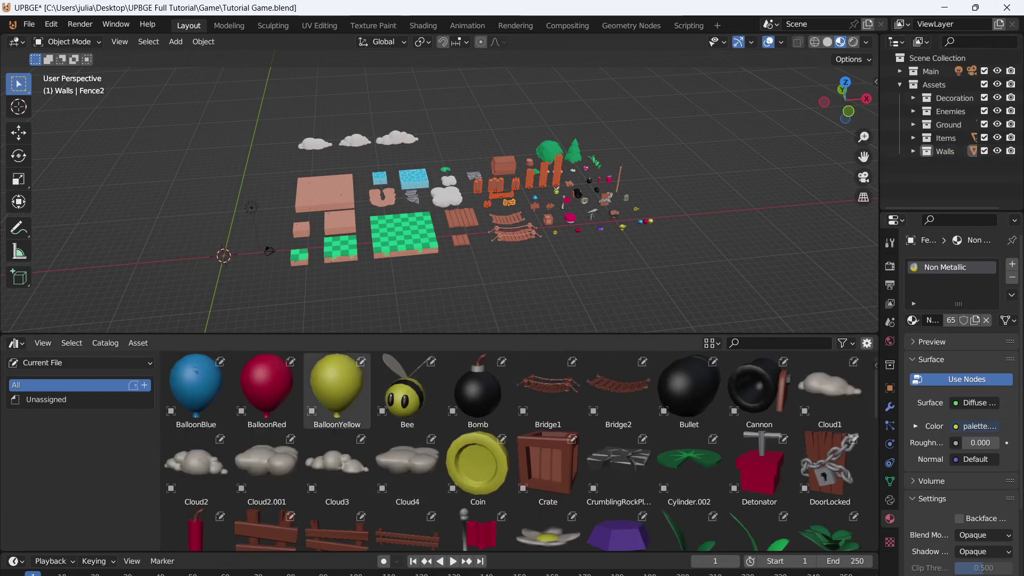
# Browse the current file's marked assets in the asset library, down to the ground, ladder and rock assets.
pyautogui.click(80, 363)
pyautogui.click(47, 435)
pyautogui.scroll(-6, 406, 389)
pyautogui.click(430, 343)
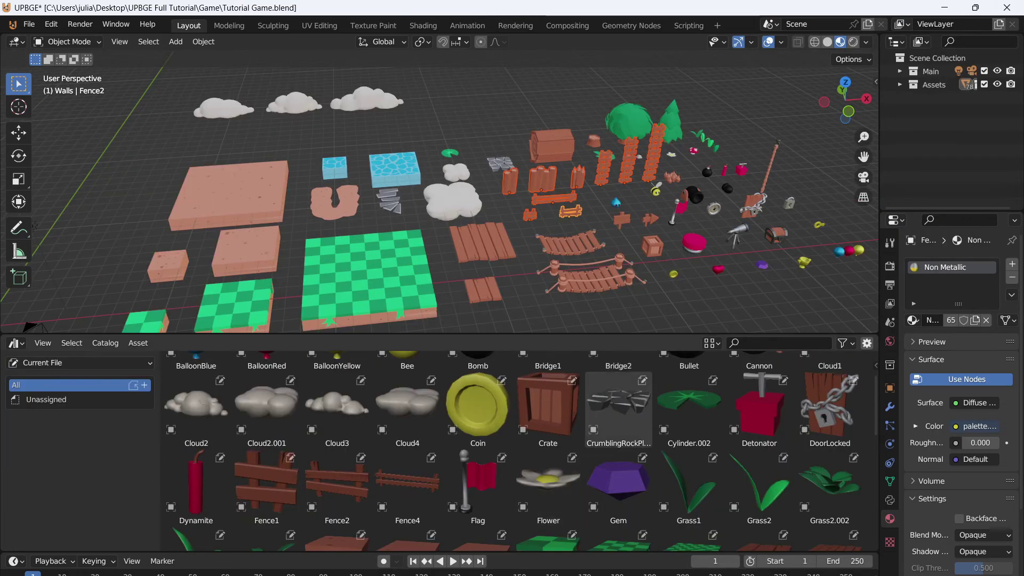
pyautogui.scroll(-3, 407, 482)
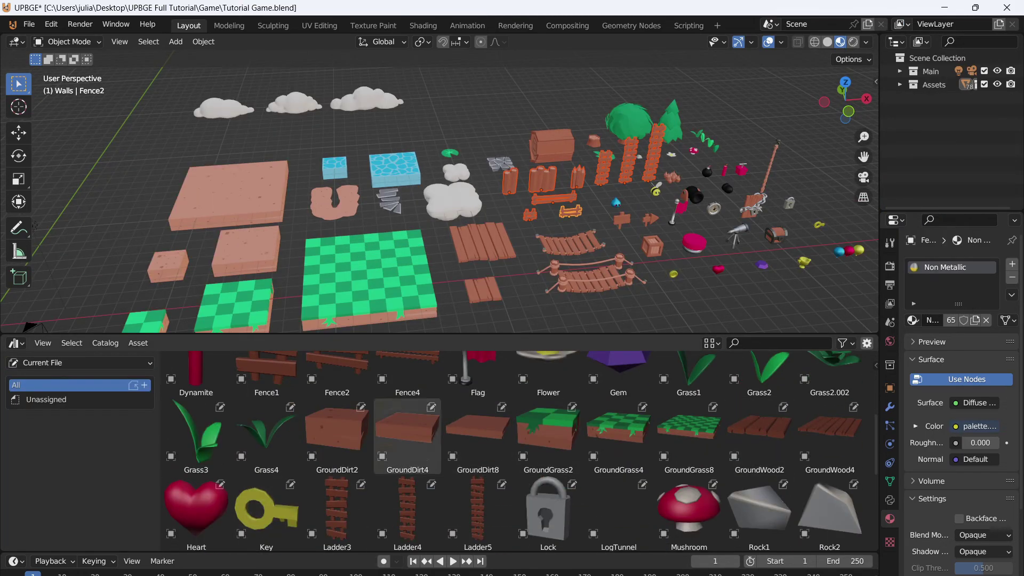
# Exclude the Assets collection from the view layer.
pyautogui.click(933, 84)
pyautogui.rightClick(933, 84)
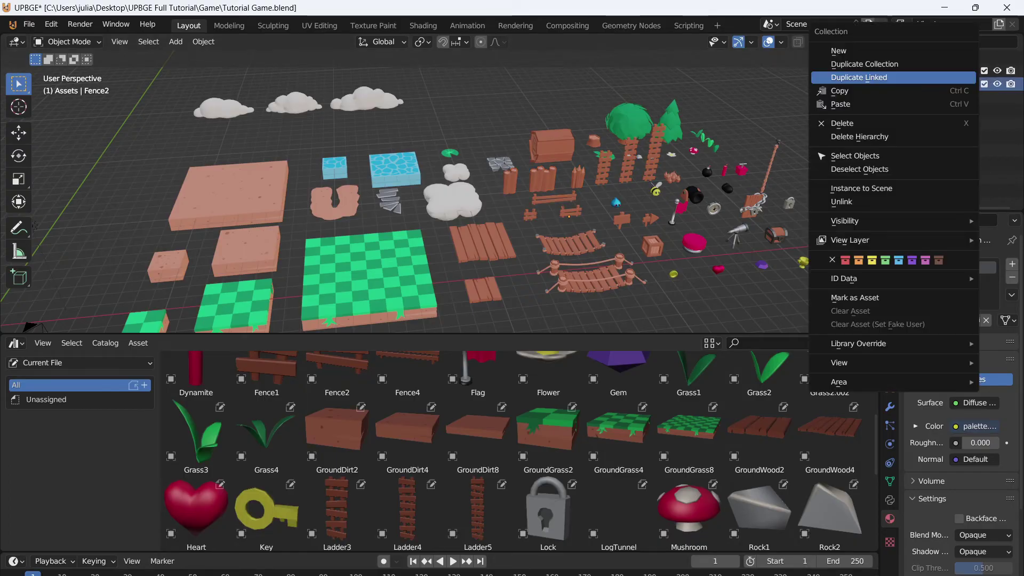
pyautogui.click(840, 104)
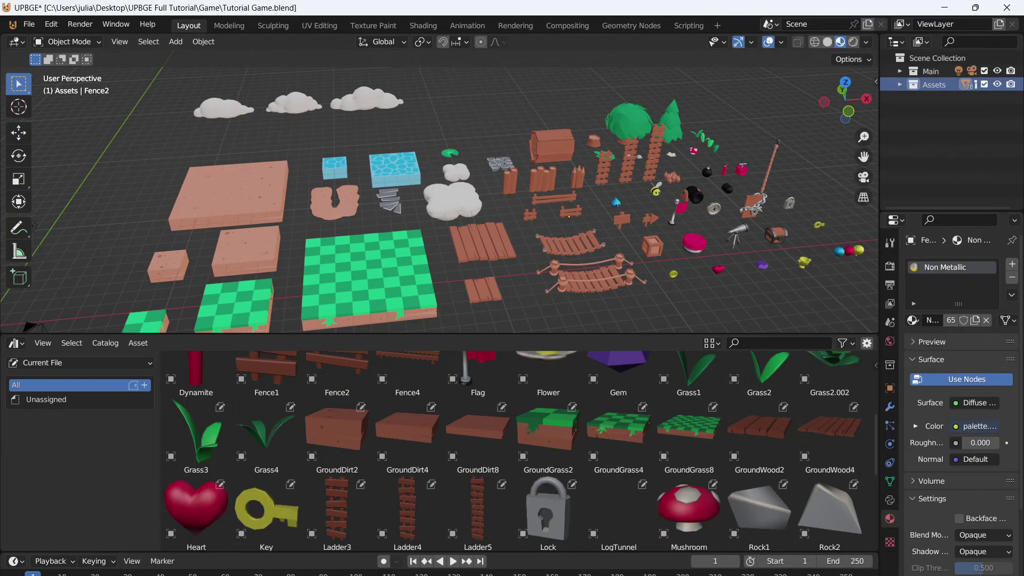
pyautogui.press('e')
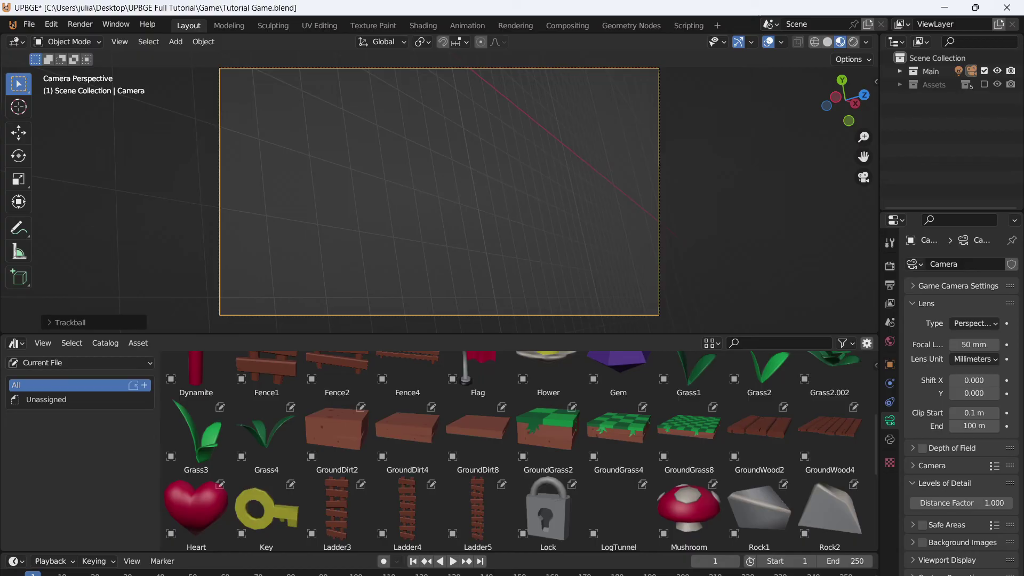
# Add a collection named Level to the Scene Collection and delete the camera.
pyautogui.rightClick(943, 137)
pyautogui.click(944, 137)
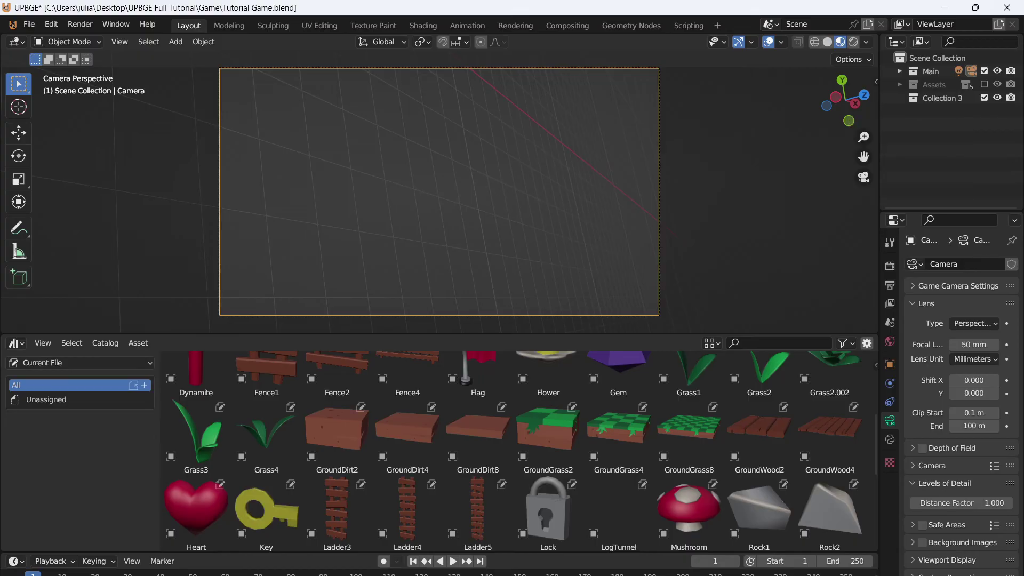
pyautogui.click(942, 97)
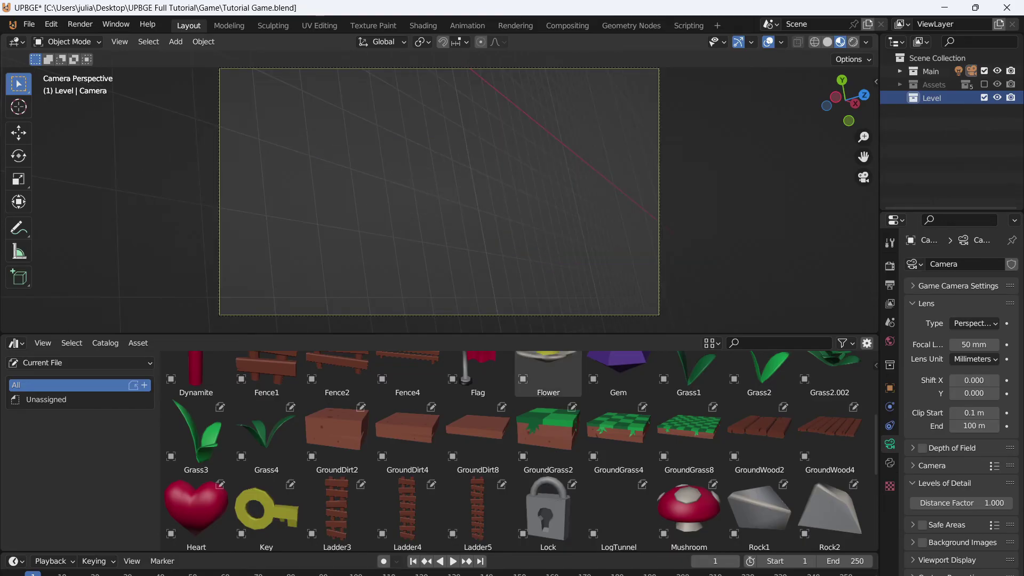
pyautogui.press('x')
pyautogui.moveTo(466, 192); pyautogui.dragTo(459, 198, button='middle')
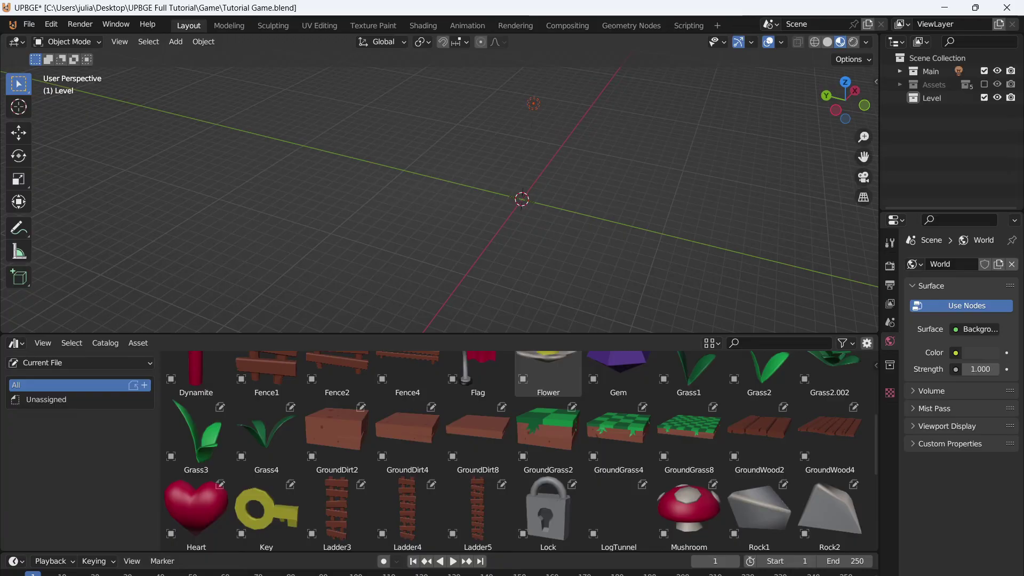
# Change the scene light to a Sun and set its strength to 1.
pyautogui.click(534, 104)
pyautogui.moveTo(878, 426); pyautogui.dragTo(736, 431)
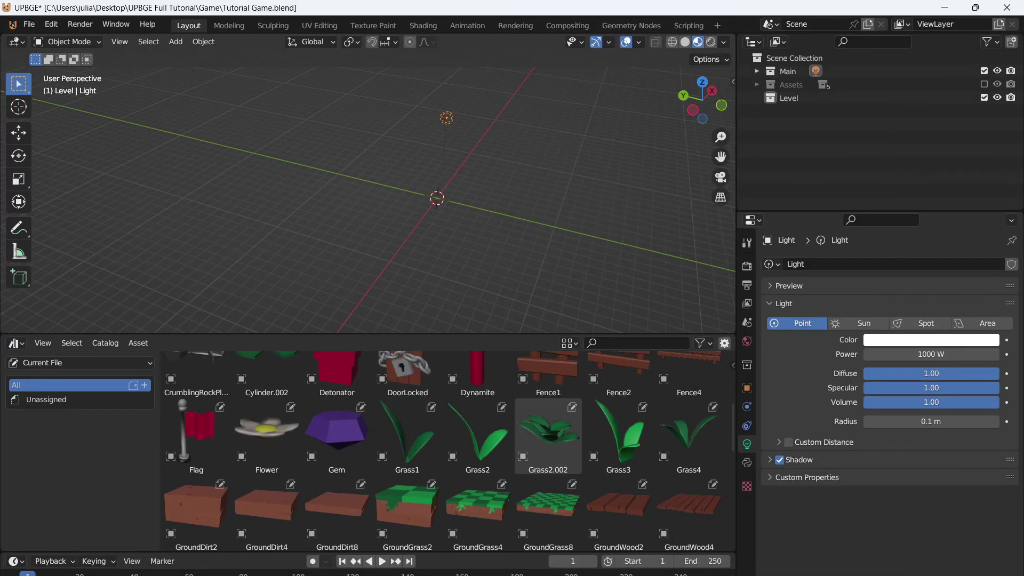
pyautogui.click(858, 324)
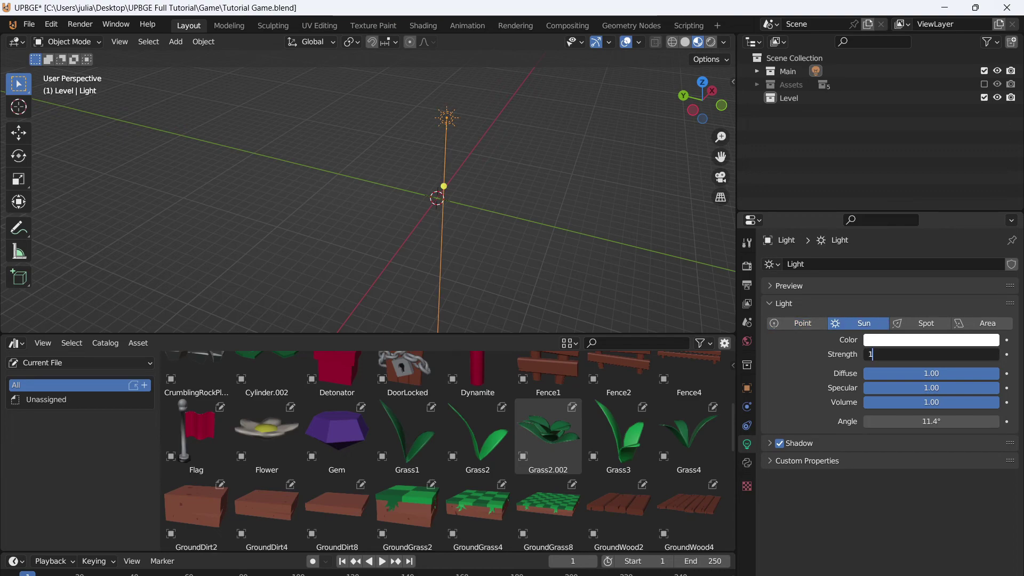
pyautogui.press('Return')
# Place the GroundGrass8 asset in the Level collection and centre it on the world origin.
pyautogui.moveTo(368, 197); pyautogui.dragTo(426, 197, button='middle')
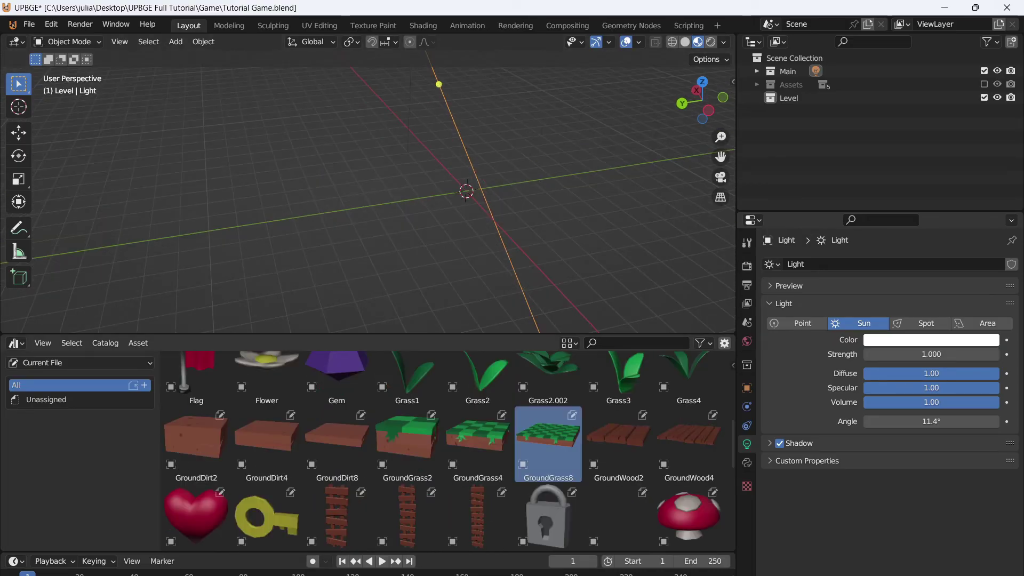
pyautogui.moveTo(547, 437); pyautogui.dragTo(465, 184)
pyautogui.scroll(-4, 464, 184)
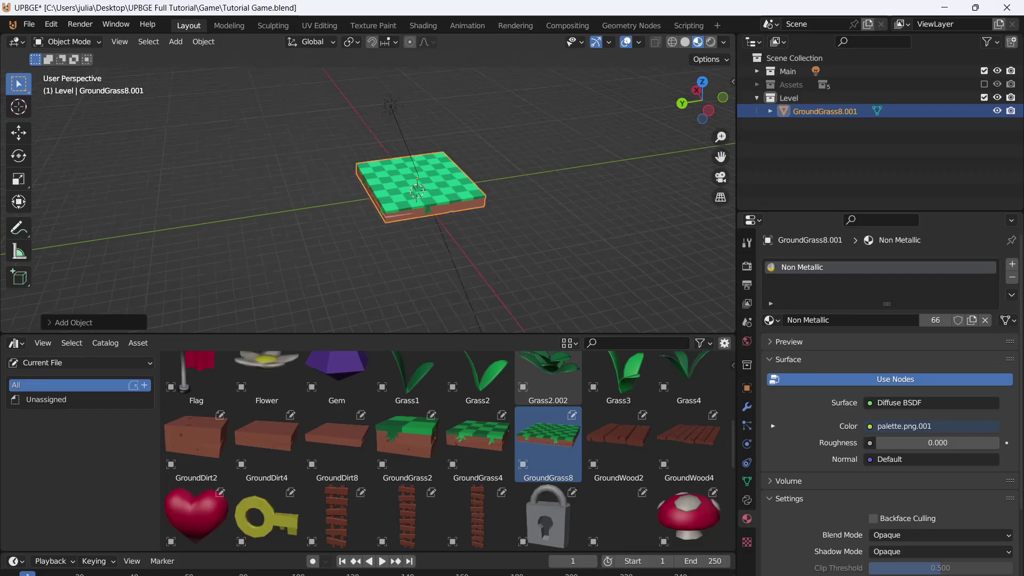
pyautogui.moveTo(464, 185); pyautogui.dragTo(564, 202, button='middle')
pyautogui.press('KP_Decimal')
pyautogui.press('n')
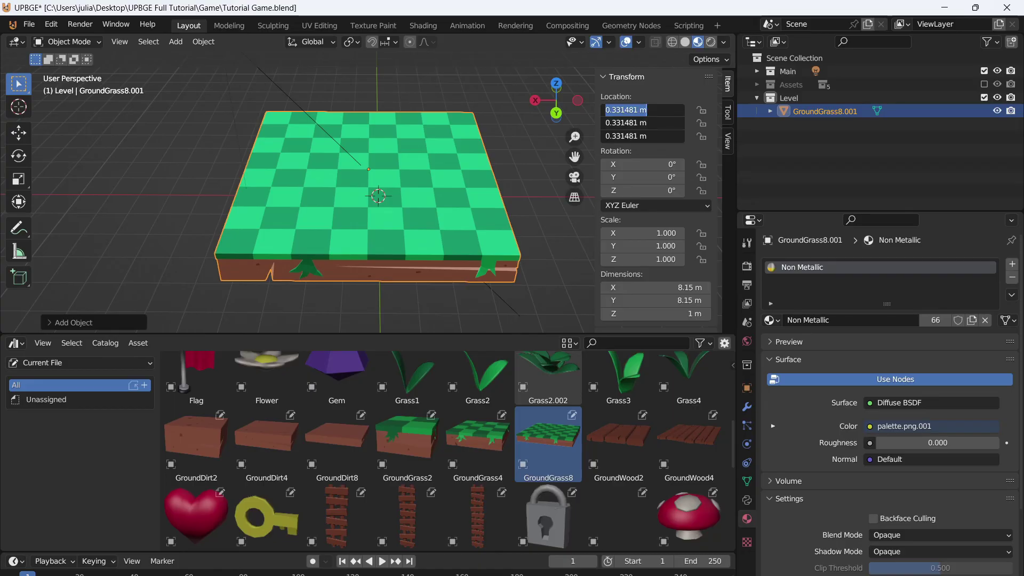
pyautogui.press('Escape')
pyautogui.press('Return')
# Snap a GroundDirt2 block to the grid and position it on top of the grass tile's corner at X -3 m, Y -3 m.
pyautogui.moveTo(373, 213); pyautogui.dragTo(419, 205, button='middle')
pyautogui.hotkey('alt', 'a')
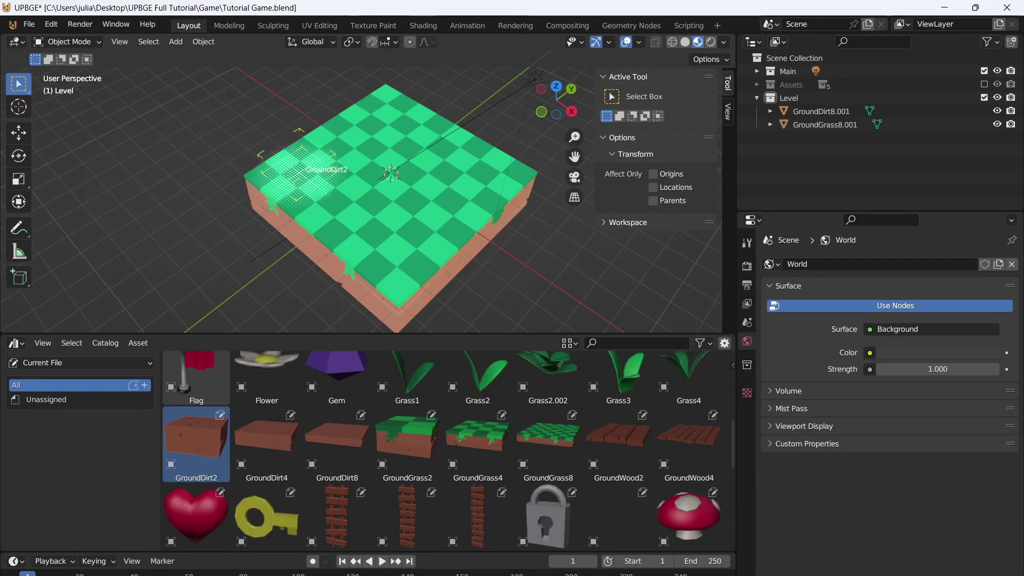
pyautogui.hotkey('shift', 's')
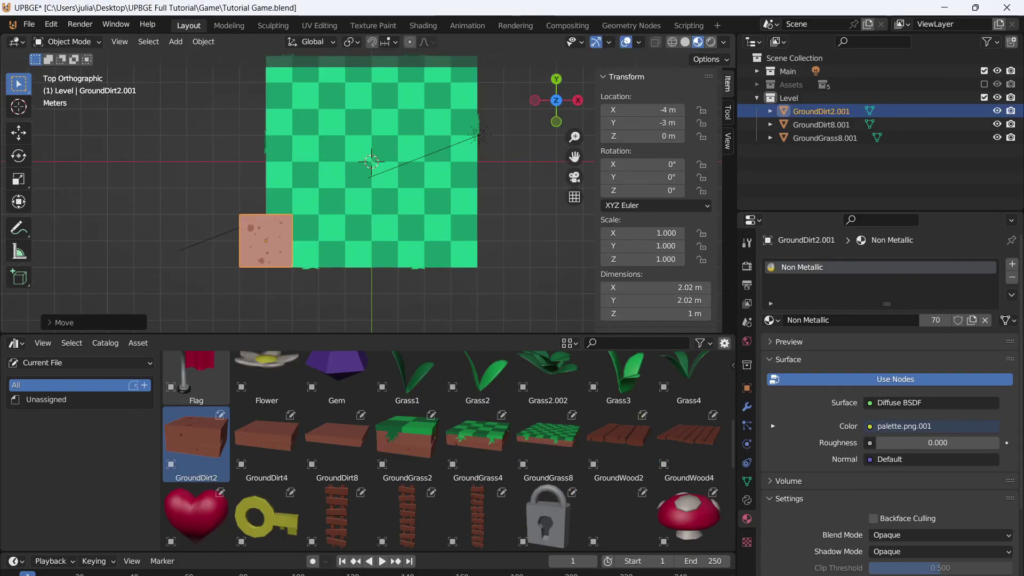
pyautogui.press('g')
pyautogui.press('Return')
pyautogui.press('KP_1')
pyautogui.press('g')
pyautogui.click(293, 159)
# Duplicate the GroundDirt2 block straight up to Z 2 m and rotate the copy 90° about Z.
pyautogui.scroll(4, 320, 160)
pyautogui.keyDown('shift'); pyautogui.moveTo(299, 134); pyautogui.dragTo(326, 206, button='middle'); pyautogui.keyUp('shift')
pyautogui.hotkey('shift', 'd')
pyautogui.press('z')
pyautogui.press('Return')
pyautogui.press('r')
pyautogui.press('z')
pyautogui.press('9')
pyautogui.press('0')
pyautogui.press('Return')
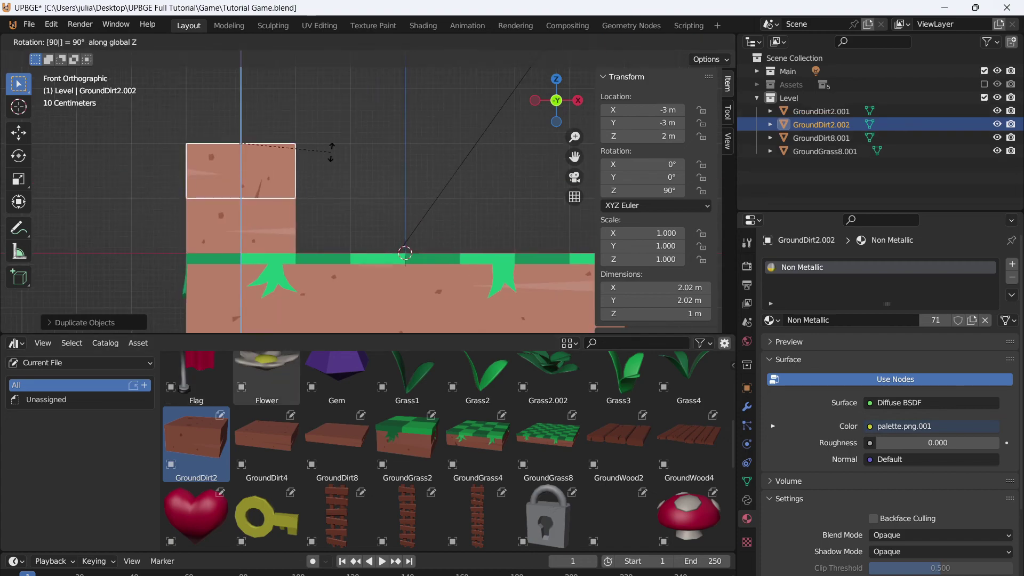
# Add a GroundDirt4 block at the stacked dirt blocks and rotate the selected raised ground blocks about Z.
pyautogui.scroll(-1, 332, 151)
pyautogui.moveTo(267, 443); pyautogui.dragTo(267, 160)
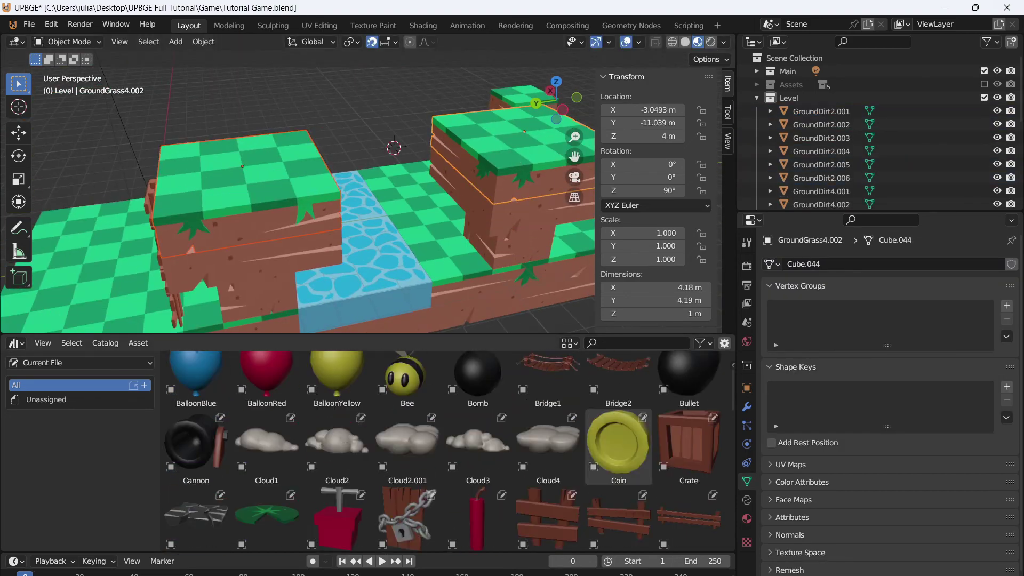
pyautogui.press('r')
pyautogui.press('z')
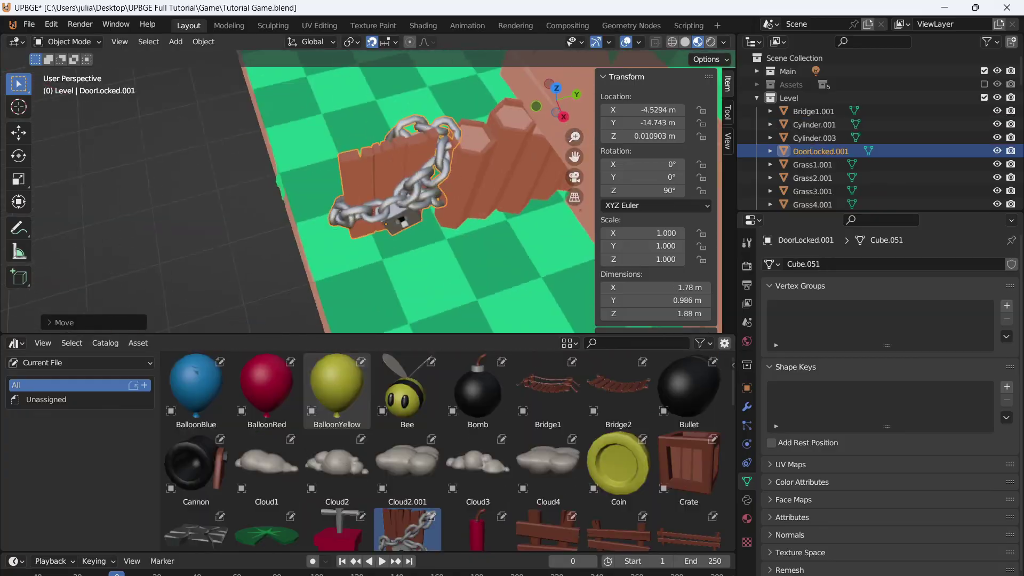
# Move the locked door into line with the log wall, to X -4.2463 m.
pyautogui.press('g')
pyautogui.press('y')
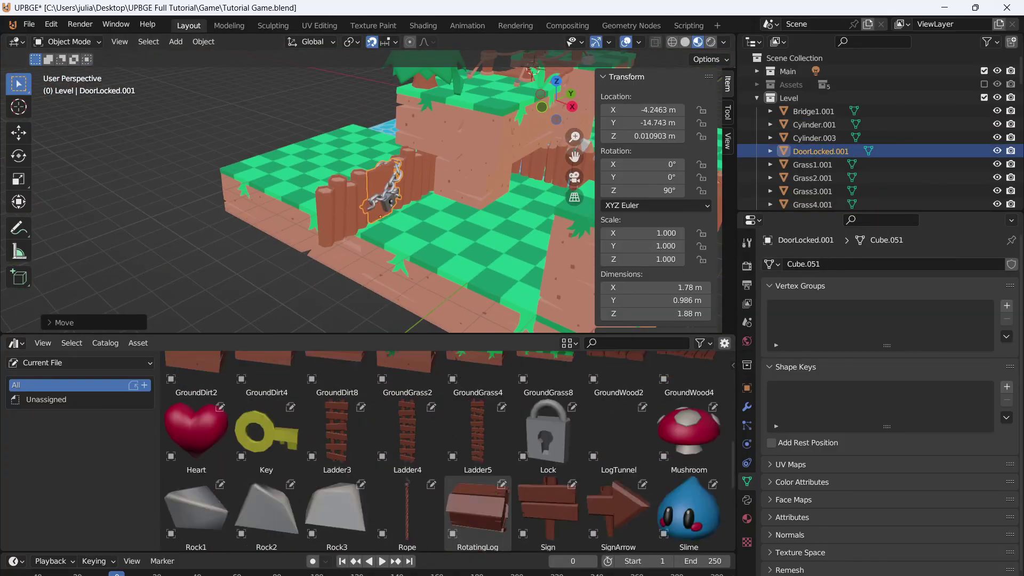